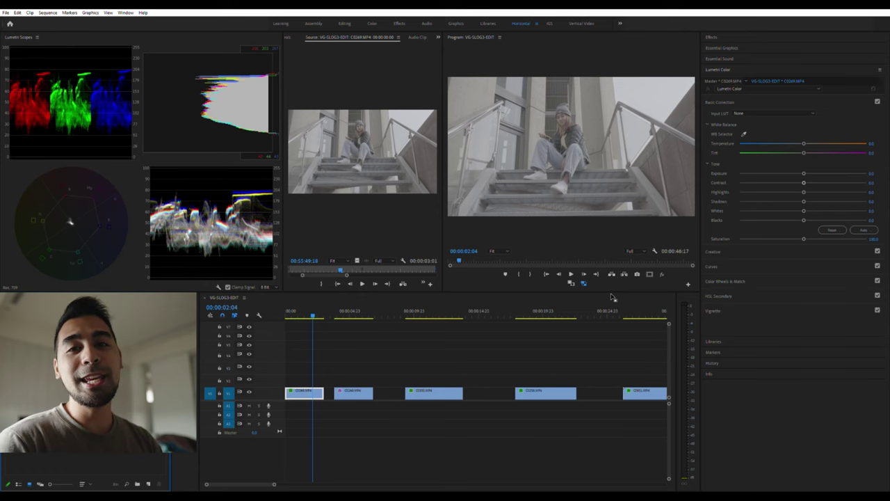
Stack four adjustment layers matching the first clip's length above it, with the top one named REC709 and labelled cyan
drag(104, 376, 275, 377)
drag(349, 378, 286, 313)
click(303, 378)
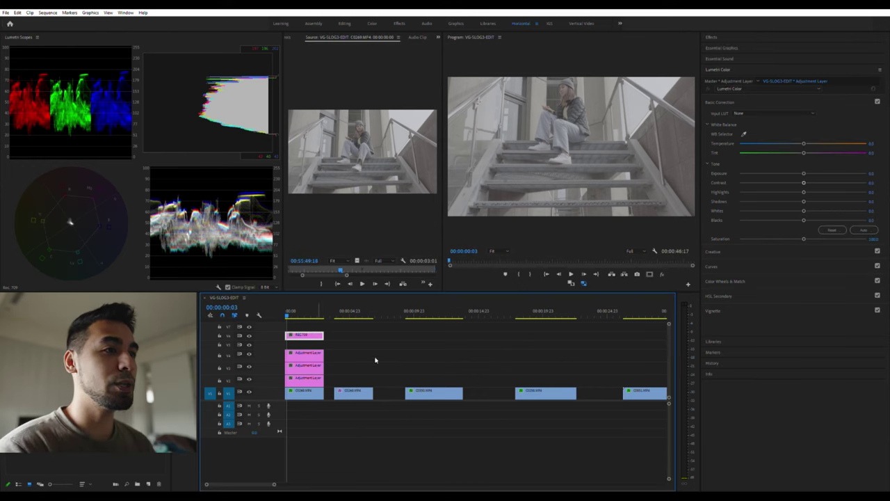
drag(334, 343, 303, 385)
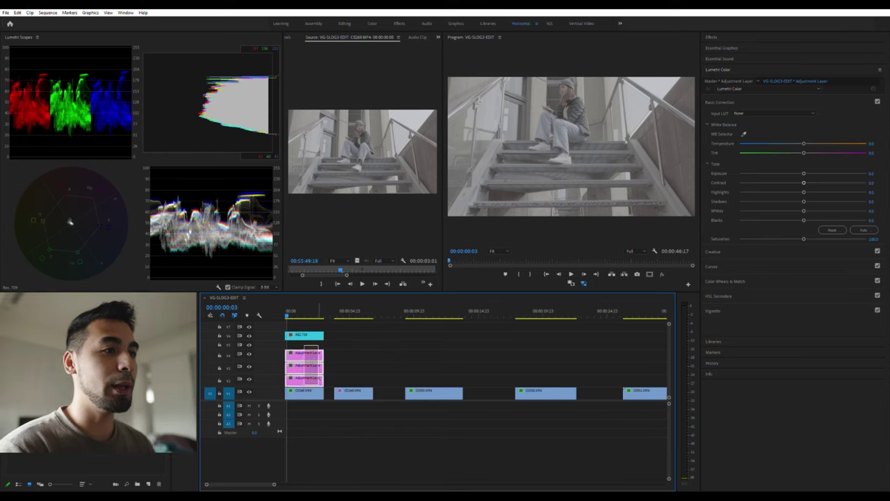
click(345, 352)
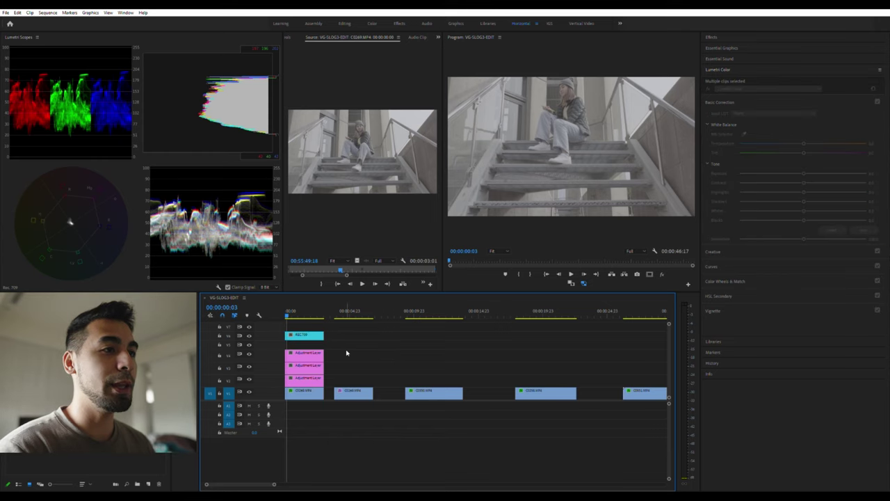
Build the correction stack under REC709 with layers named, from lowest to highest, Balance, Exposure, Skin Tones, Adjustments and Looks
click(301, 377)
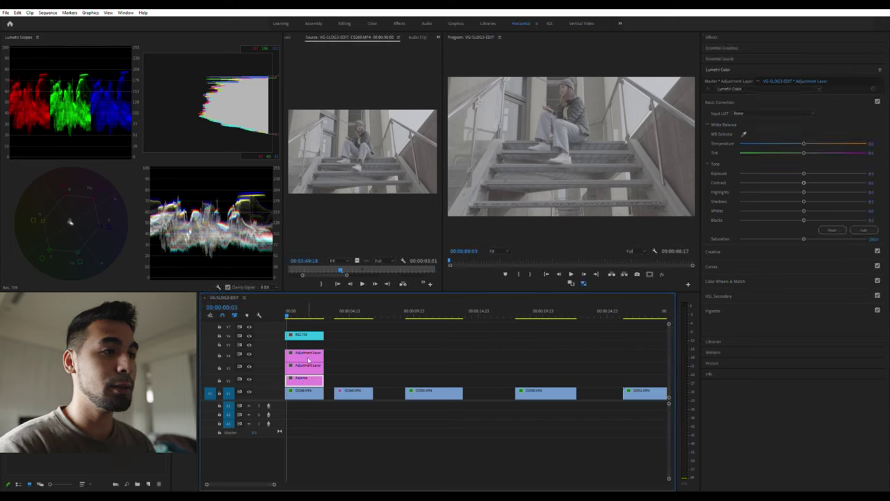
click(308, 364)
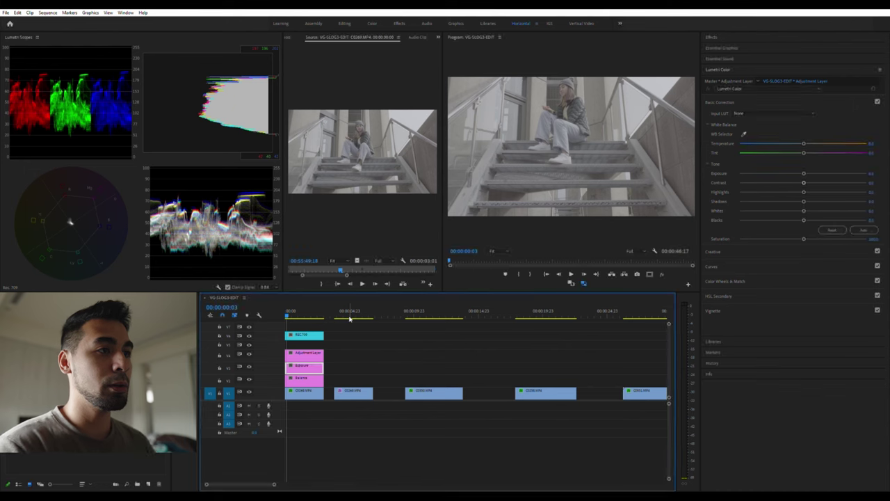
click(317, 352)
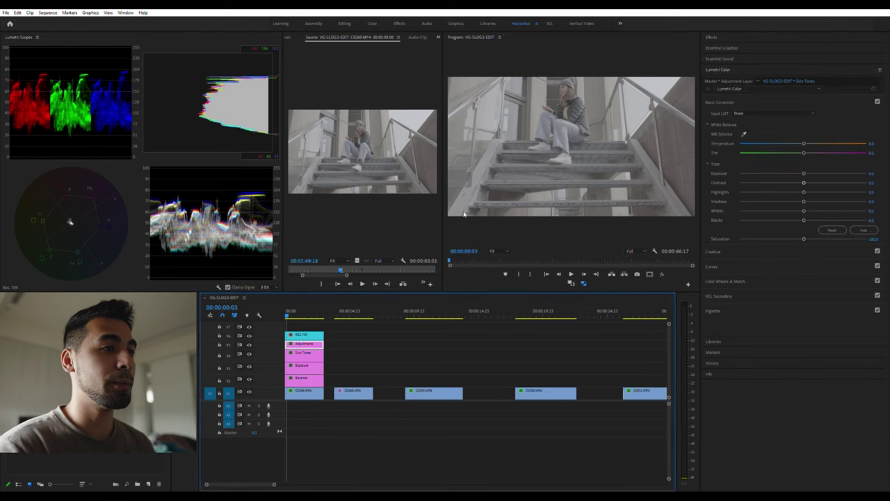
mouse_move(305, 335)
mouse_down()
mouse_move(304, 326)
mouse_move(304, 334)
mouse_up()
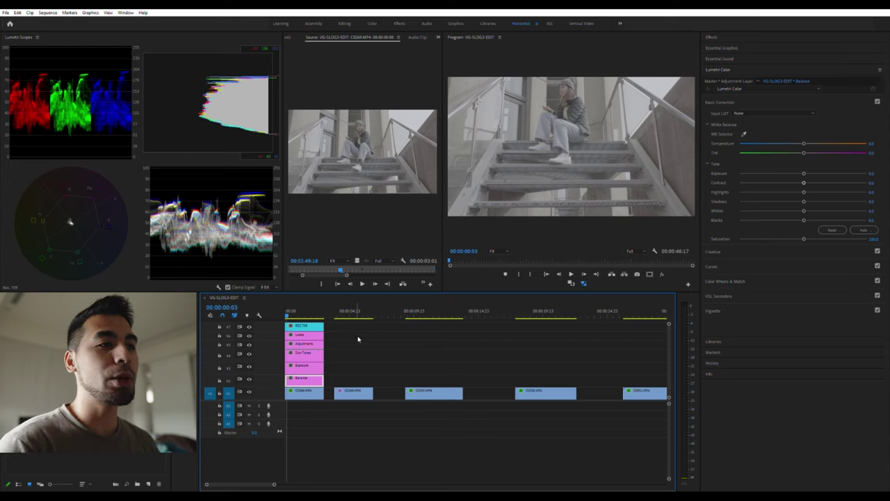
Try the opposite layer order over the second clip, with REC709 directly above the footage and the correction layers on top
click(313, 391)
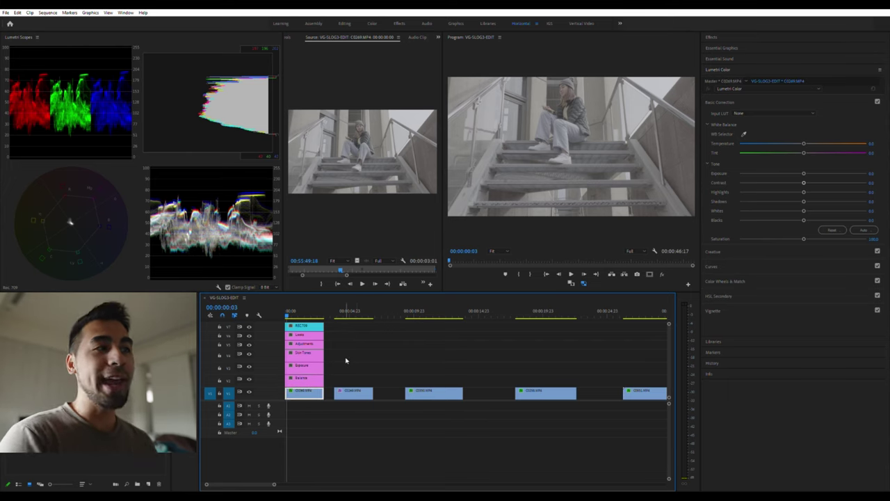
click(314, 326)
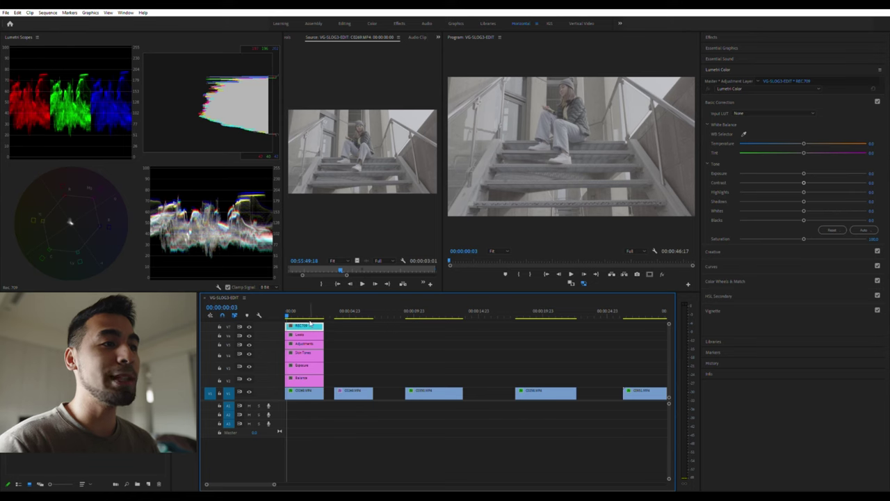
drag(312, 324, 358, 377)
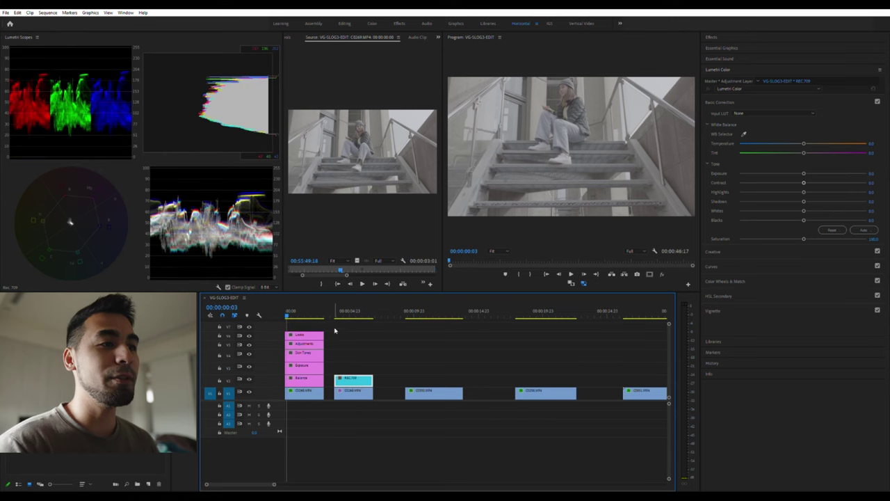
drag(333, 332, 286, 384)
drag(306, 366, 359, 359)
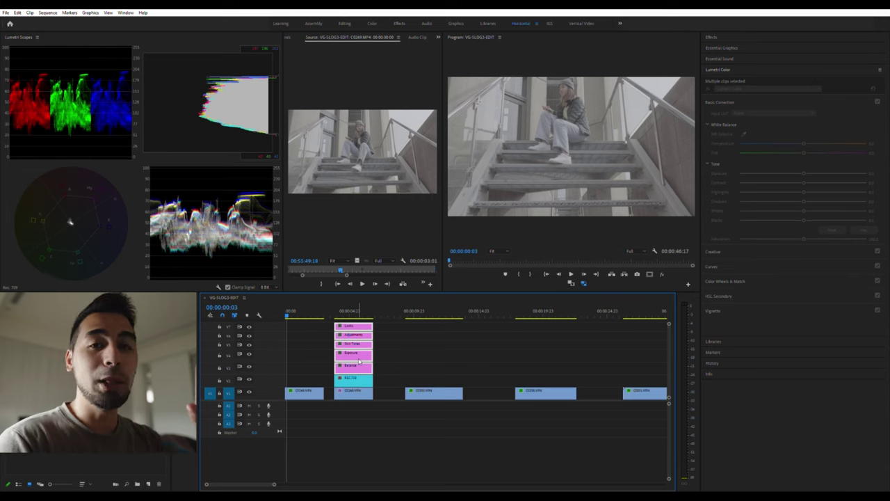
click(391, 368)
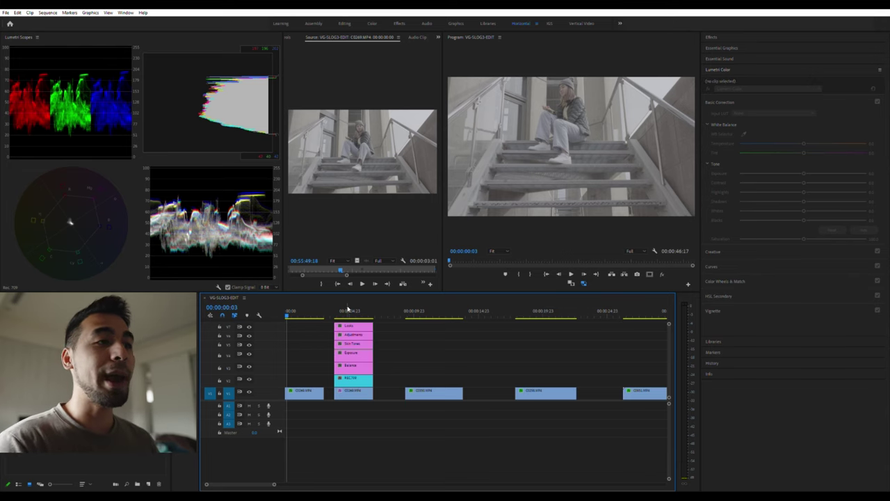
click(345, 311)
click(363, 379)
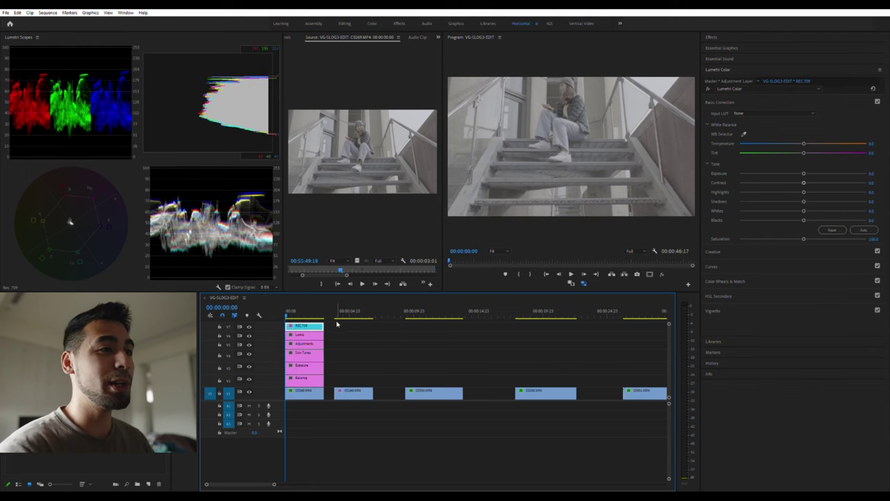
Apply the SLog3SGamut3CineToLC-709 look to the REC709 layer and compare the footage with and without it
click(735, 251)
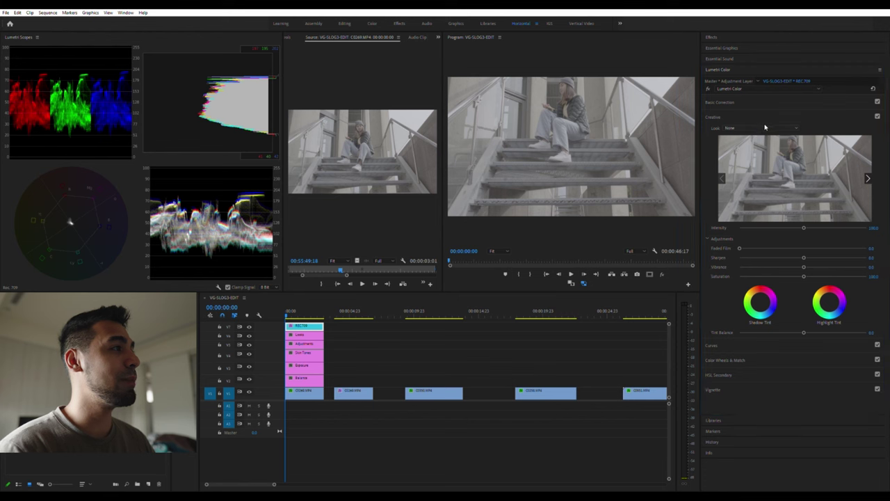
click(769, 220)
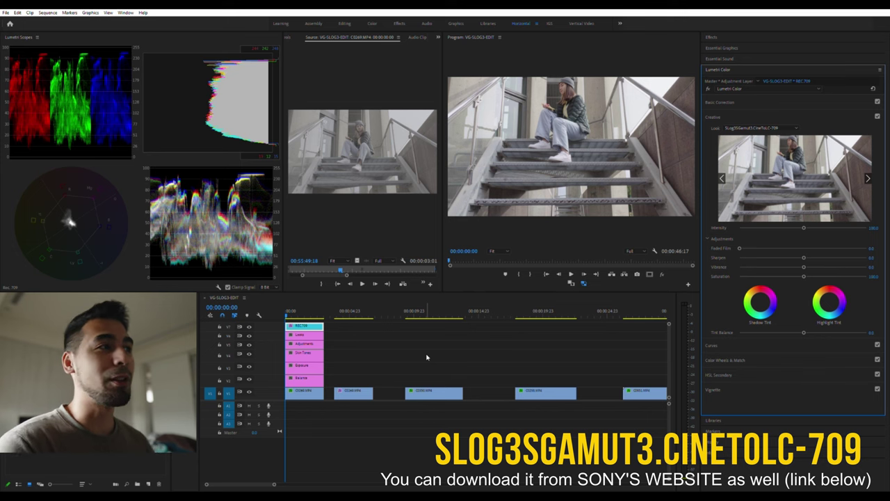
key(space)
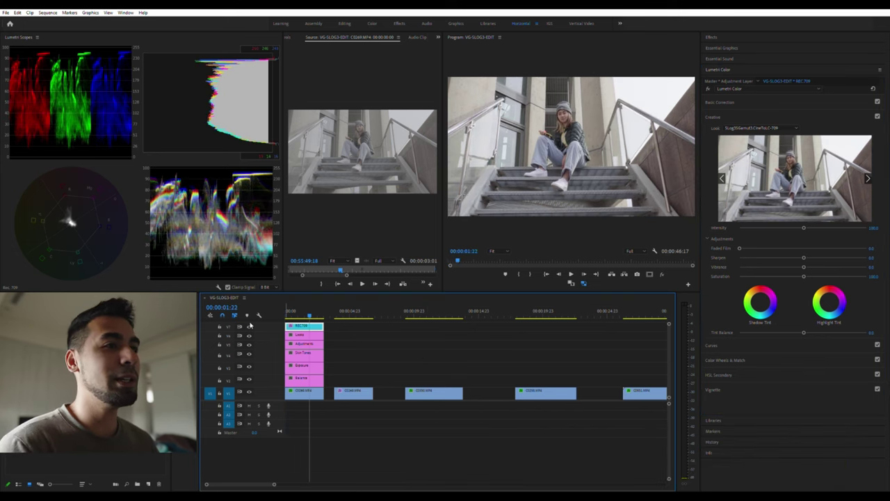
click(249, 325)
click(249, 324)
click(249, 325)
click(249, 325)
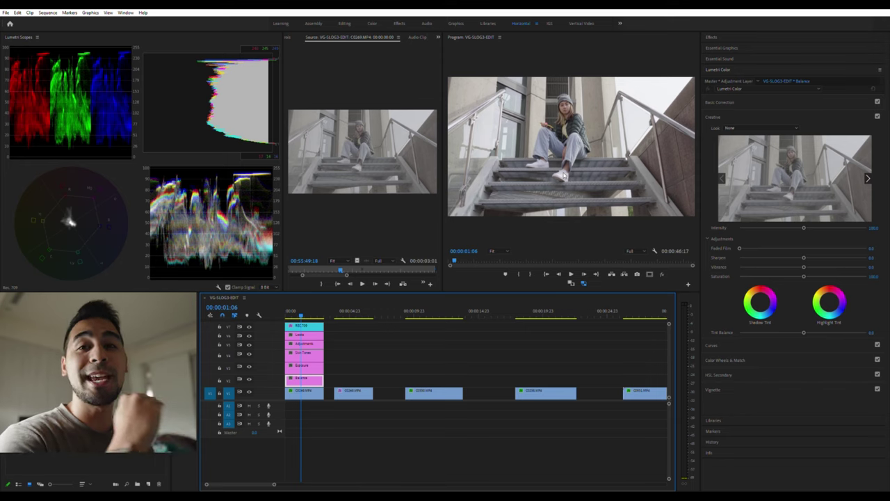
Draw a four-point opacity mask on the first clip that isolates only the subject's white shoe
click(307, 390)
key(shift+5)
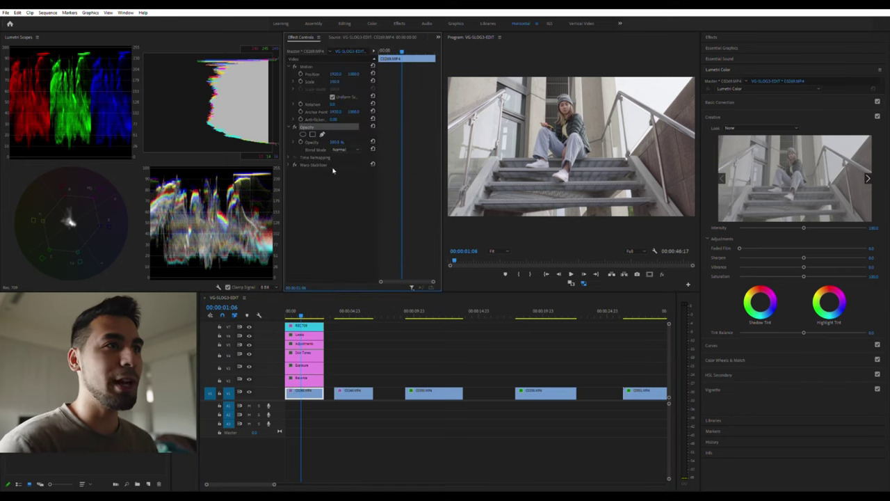
click(312, 134)
mouse_move(573, 149)
mouse_down()
mouse_move(571, 170)
mouse_move(589, 164)
mouse_move(560, 162)
mouse_move(568, 161)
mouse_up()
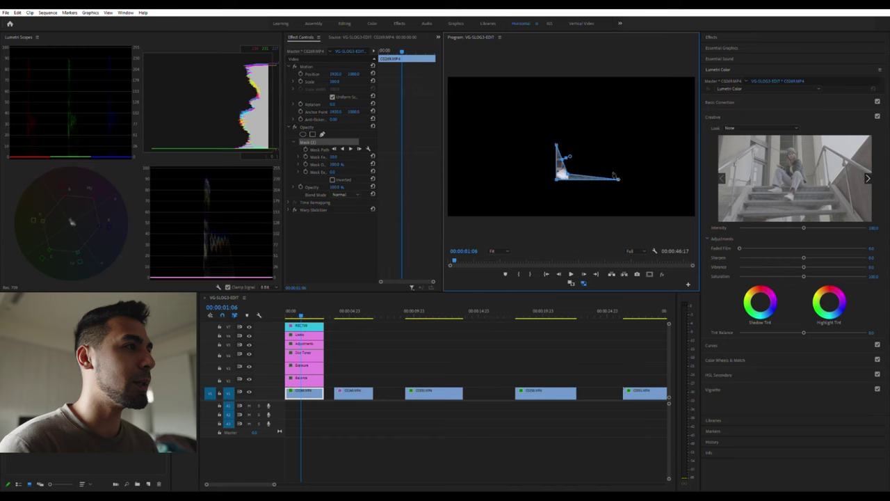
drag(618, 180, 557, 175)
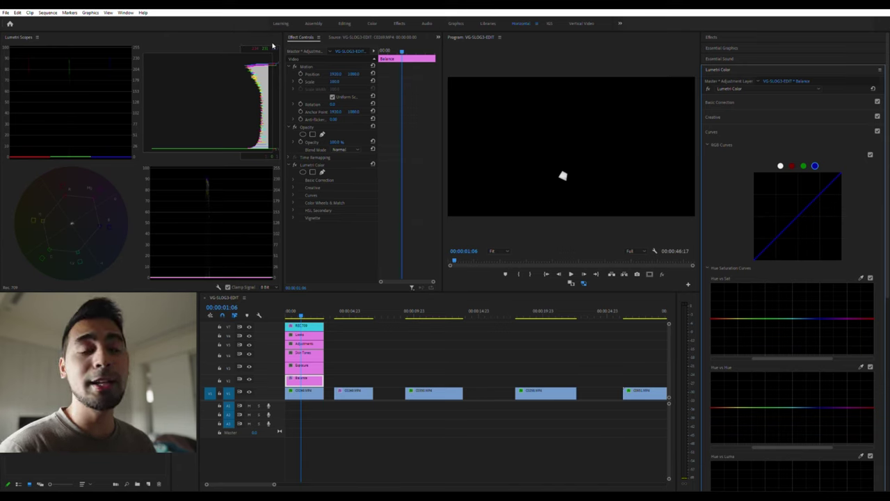
Adjust the highlight end of the blue RGB curve on the Balance layer to neutralise the masked white, and show the green curve
drag(840, 173, 844, 169)
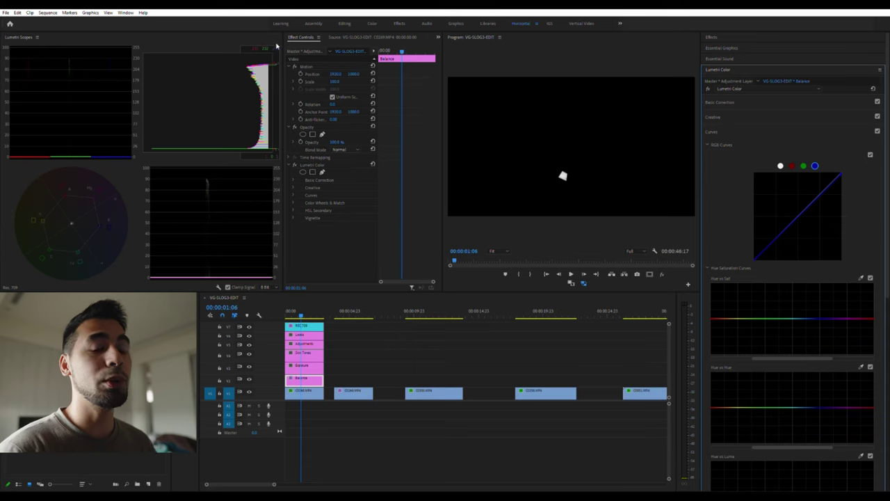
click(805, 166)
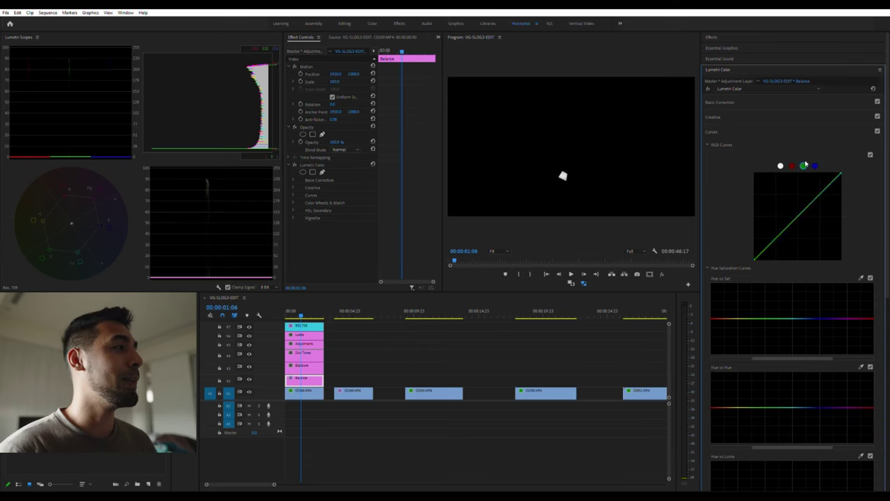
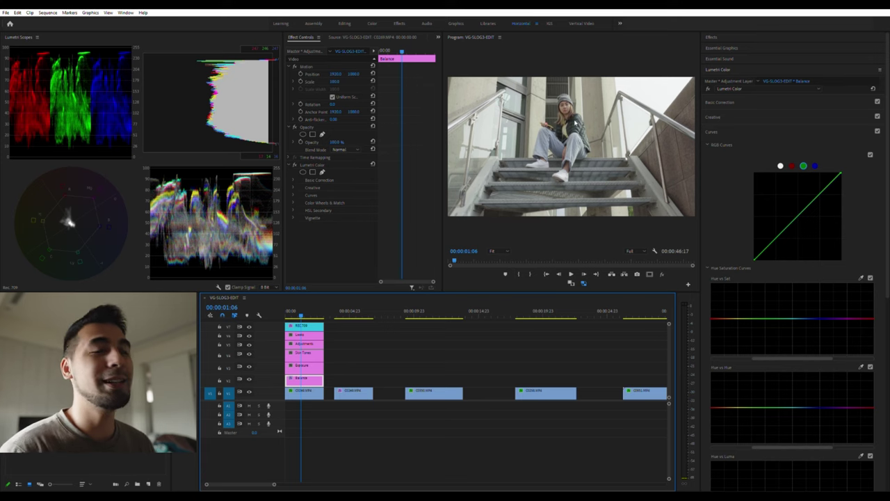
Lower Shadows to about -37 and Highlights to about -14 in the Exposure layer's Basic Correction
click(305, 367)
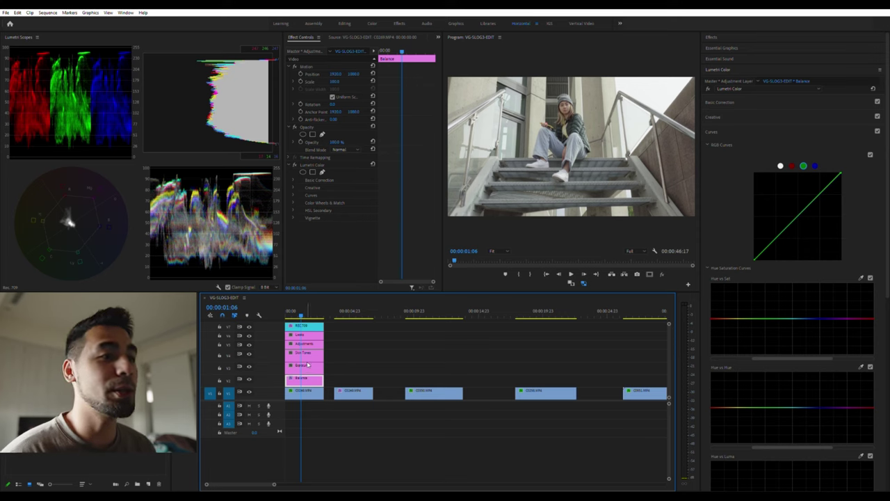
click(752, 100)
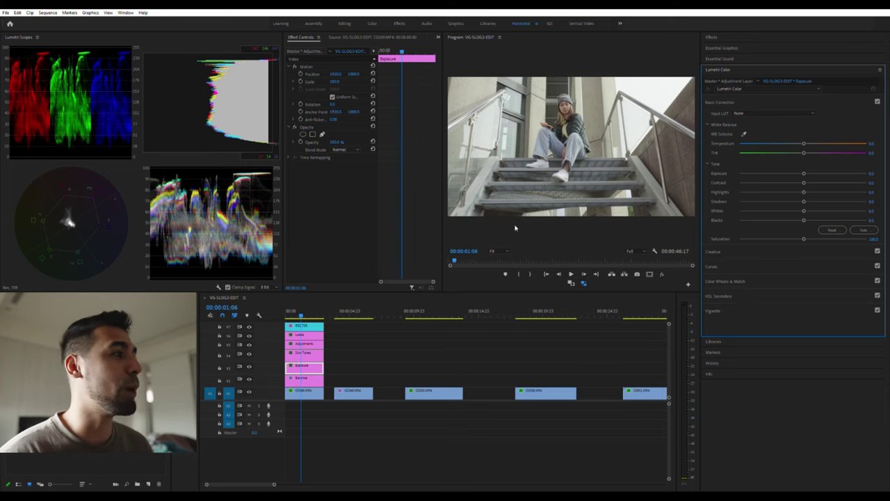
drag(803, 203, 790, 197)
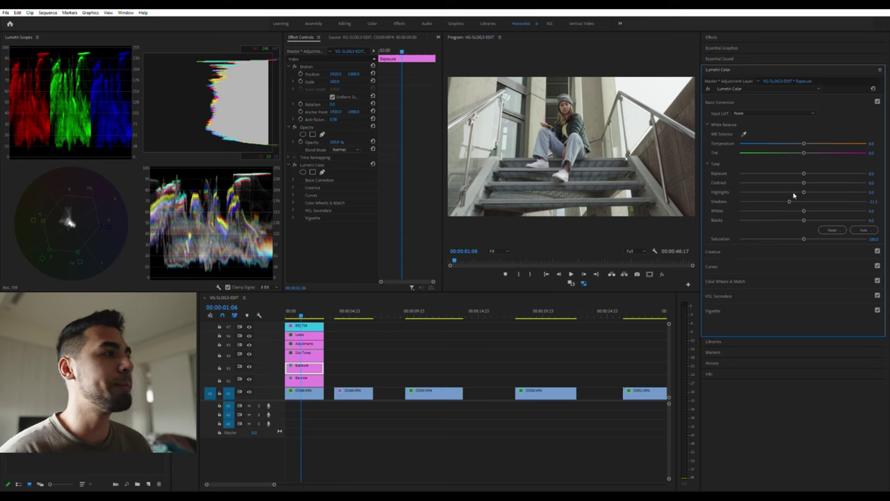
mouse_move(793, 199)
mouse_down()
mouse_move(779, 197)
mouse_move(795, 187)
mouse_up()
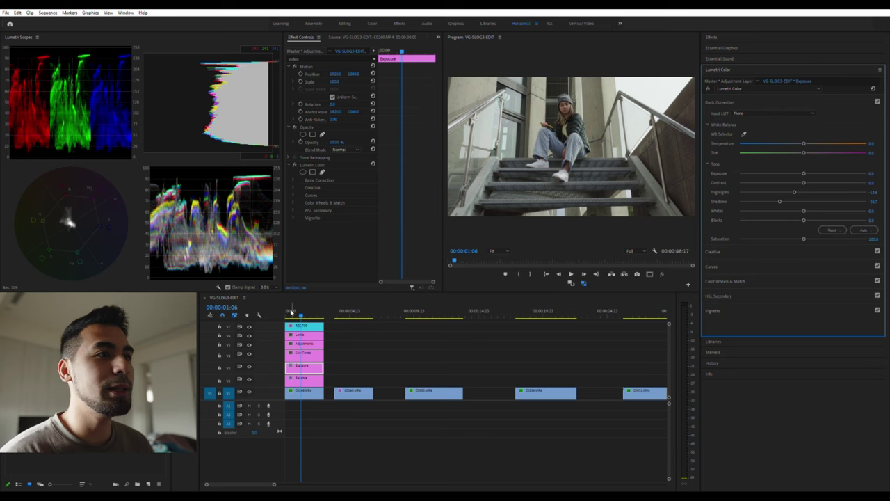
At 00:00:01:21, set the Exposure layer's Highlights to about 12 and its Shadows to about -43
drag(291, 312, 309, 311)
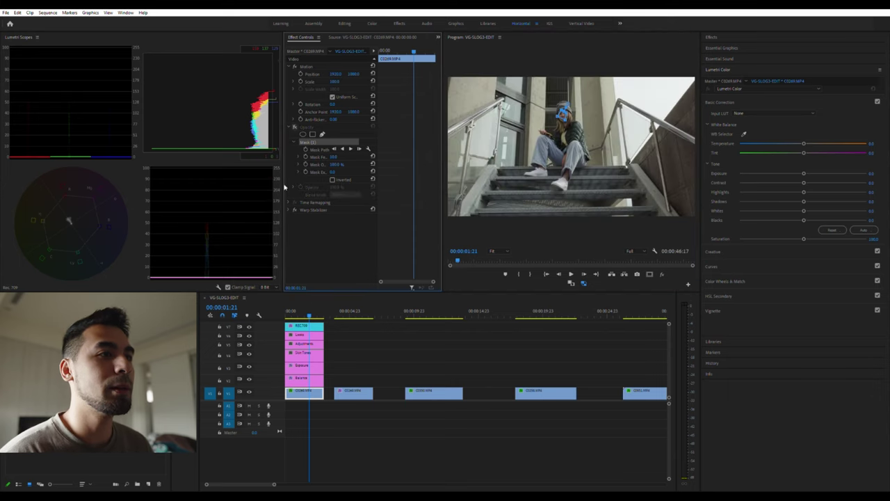
click(308, 369)
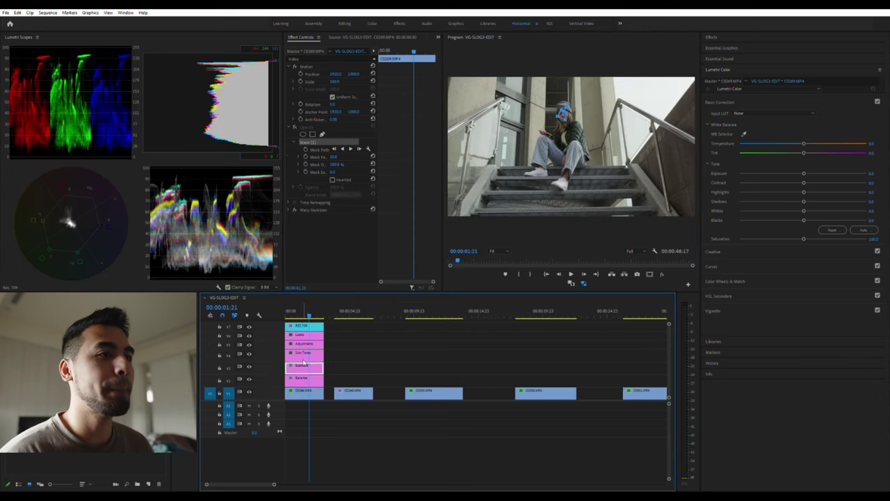
double_click(795, 192)
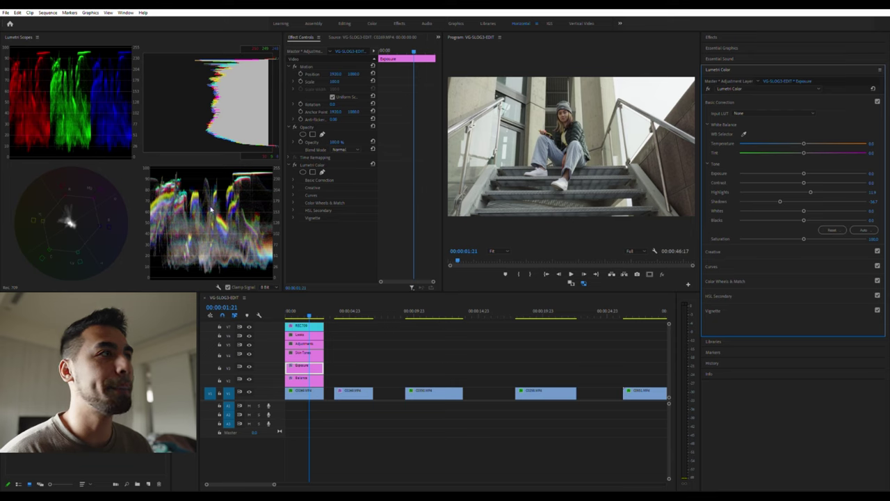
mouse_move(781, 200)
mouse_down()
mouse_move(802, 208)
mouse_move(776, 200)
mouse_move(811, 189)
mouse_move(773, 200)
mouse_up()
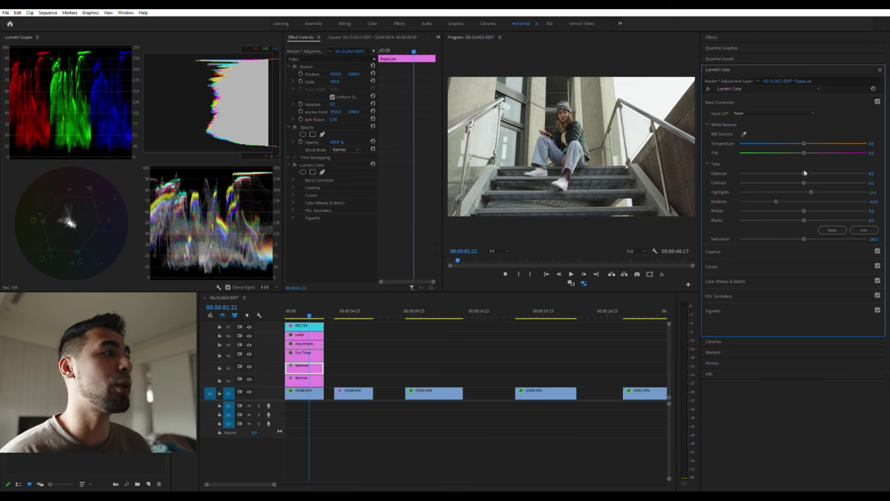
Move the black point of the Exposure layer's master RGB curve slightly inward to deepen the blacks
click(723, 265)
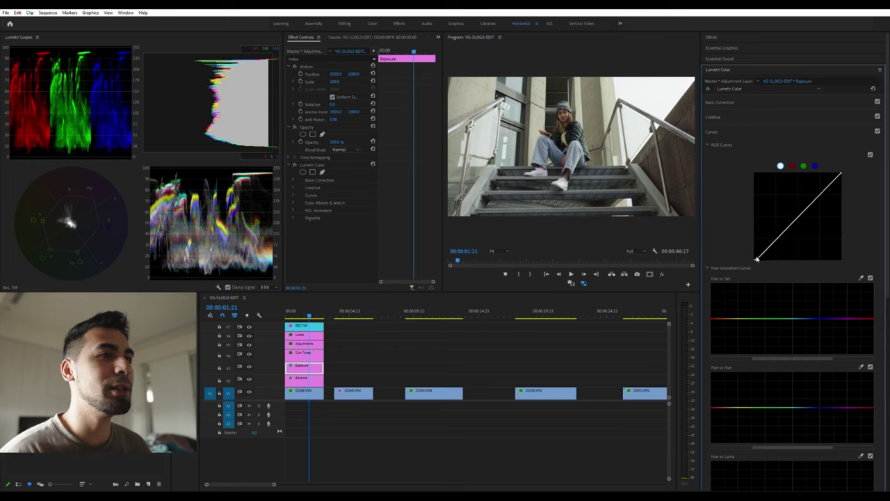
drag(756, 259, 760, 263)
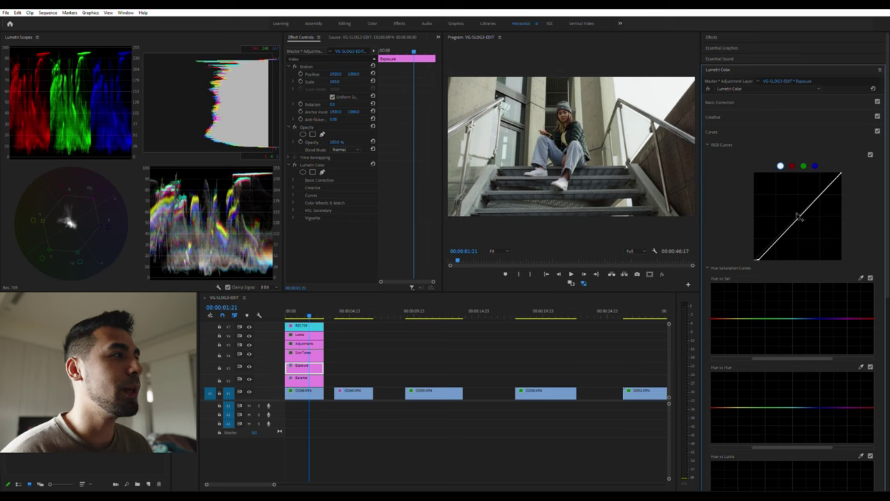
Lower the Exposure layer's Highlights to about -14 in Basic Correction
click(747, 117)
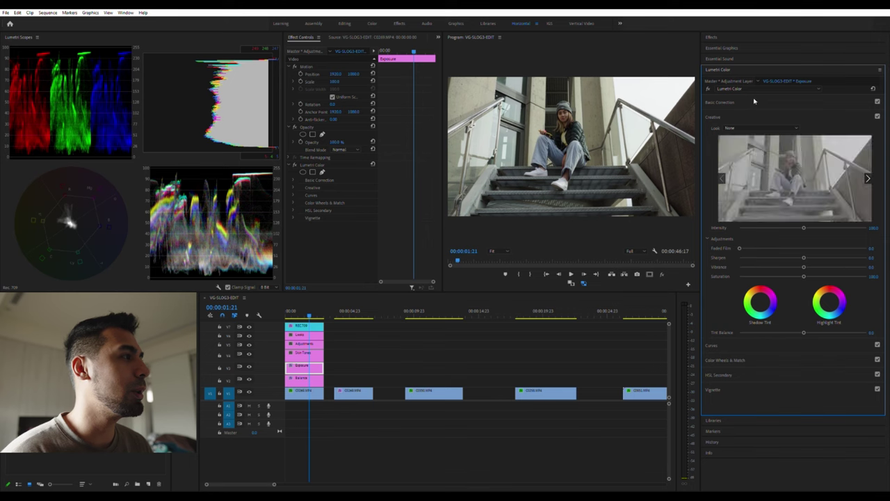
click(755, 101)
drag(811, 189, 792, 189)
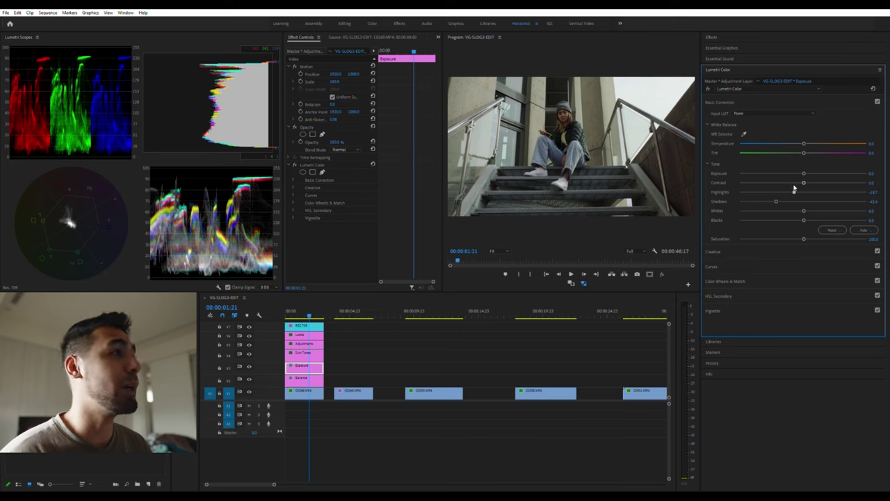
Lift the midtones slightly by raising the middle of the Exposure layer's master RGB curve
click(758, 251)
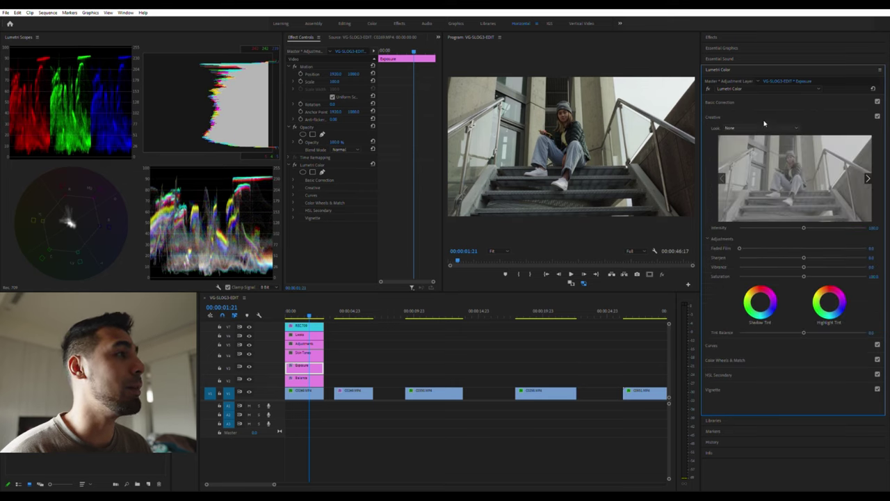
click(723, 344)
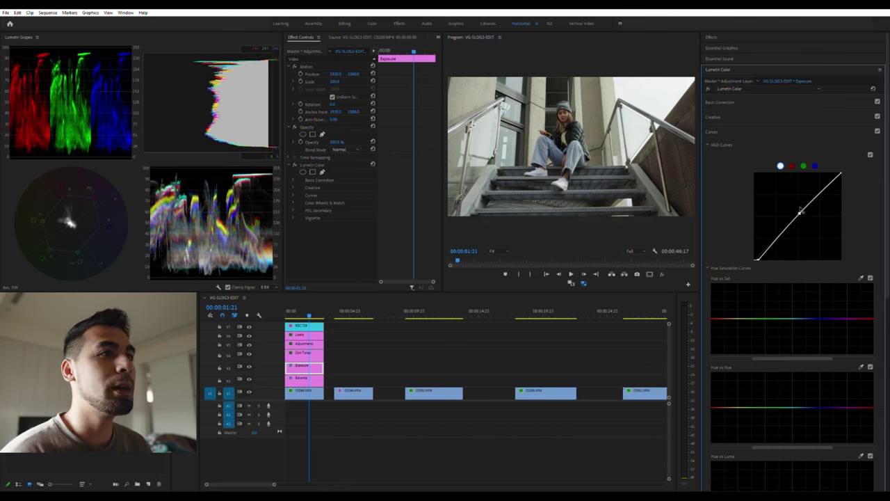
drag(799, 210, 798, 211)
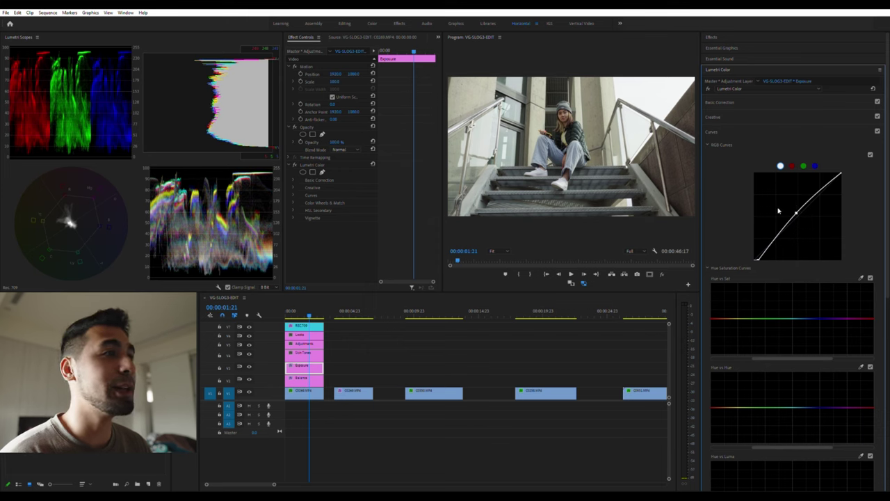
Lower the Exposure layer's Highlights to about -34 and raise the midpoint of its master RGB curve a little more
click(717, 116)
click(720, 102)
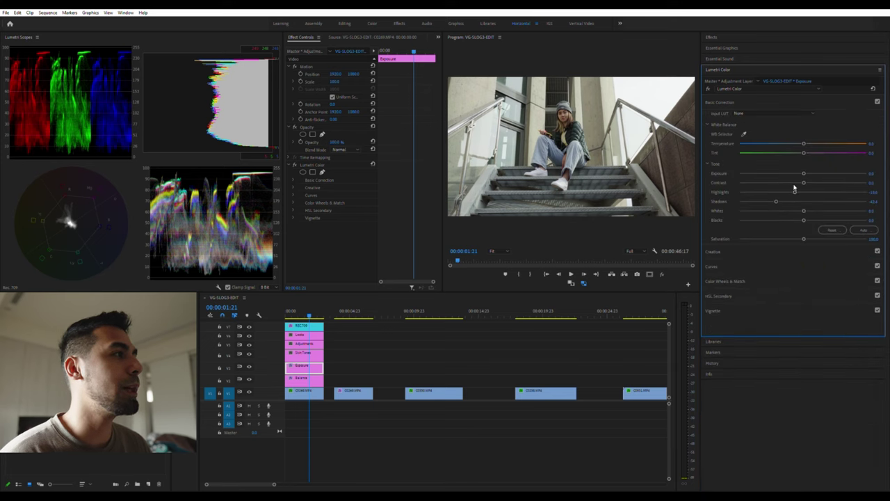
drag(794, 188, 781, 187)
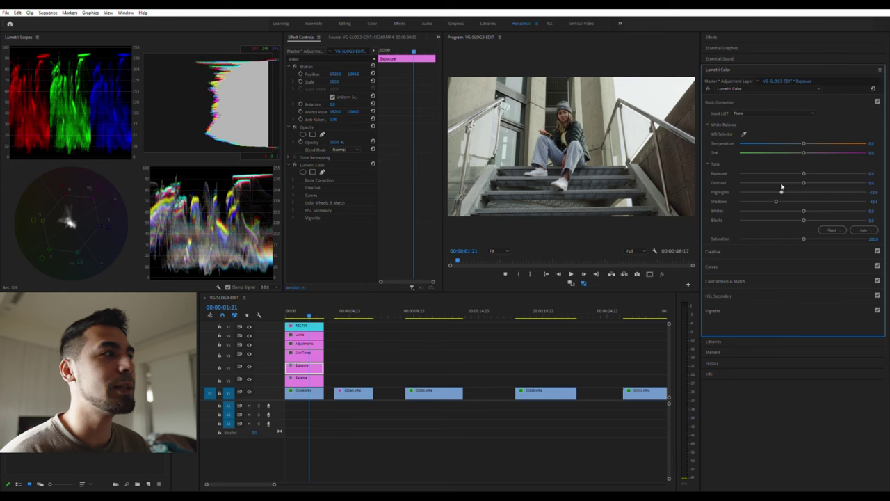
click(752, 250)
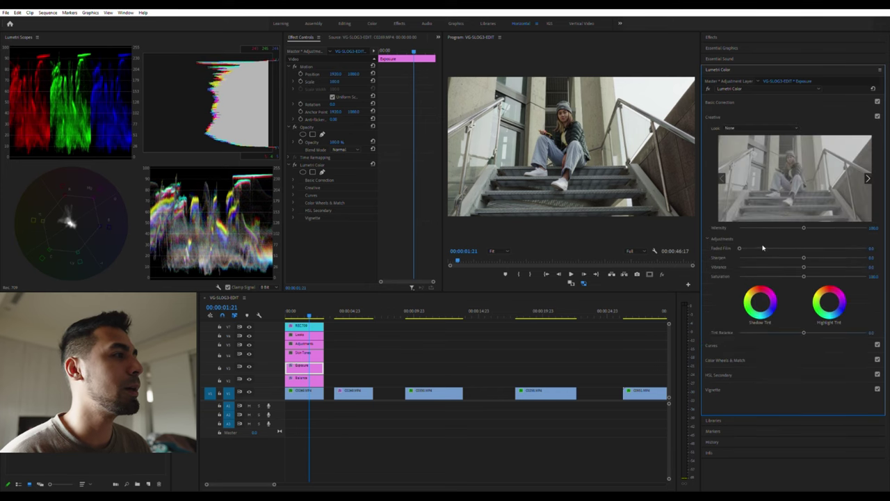
click(729, 343)
drag(798, 215, 794, 209)
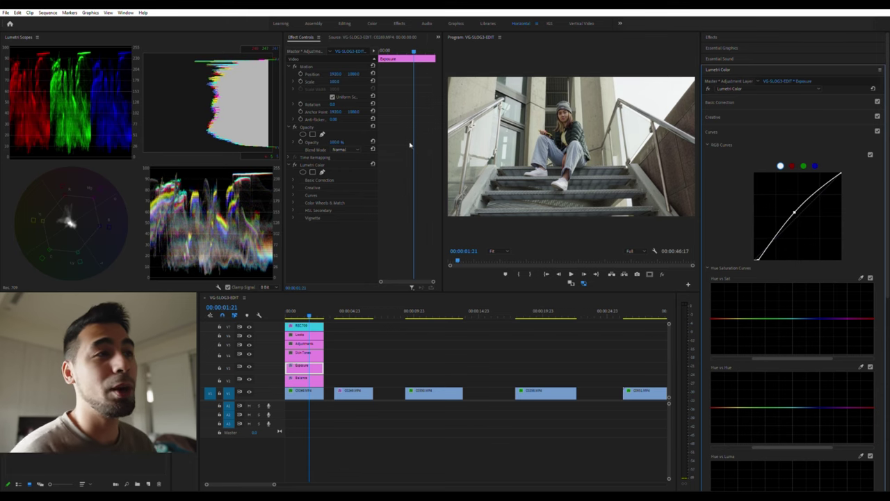
Enable the opacity mask on the first footage clip to isolate the subject's skin for the vectorscope
click(311, 349)
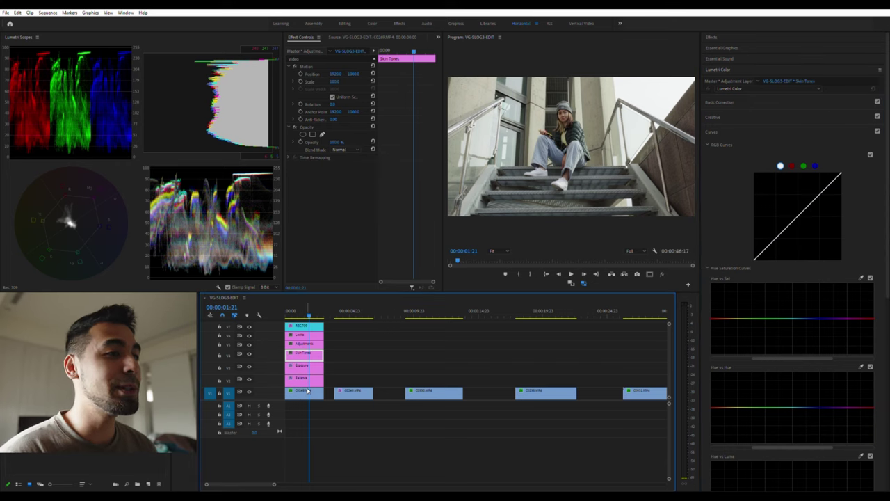
click(308, 391)
click(295, 127)
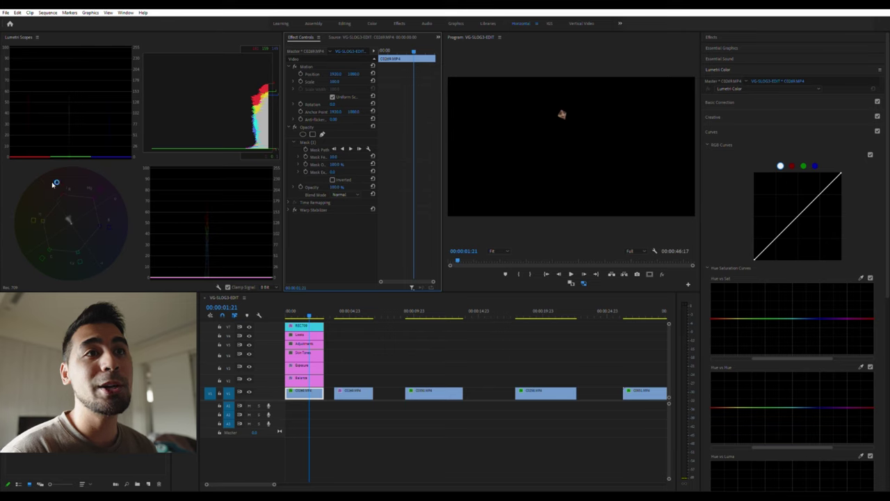
On the Skin Tones layer, sample the isolated skin for Hue vs Hue and nudge its hue point slightly, comparing with the curve bypassed
click(313, 356)
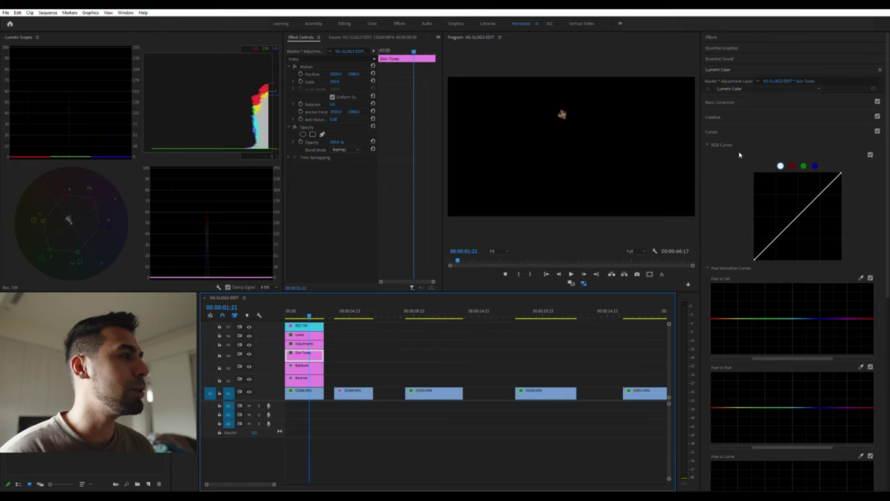
scroll(720, 202, down, 2)
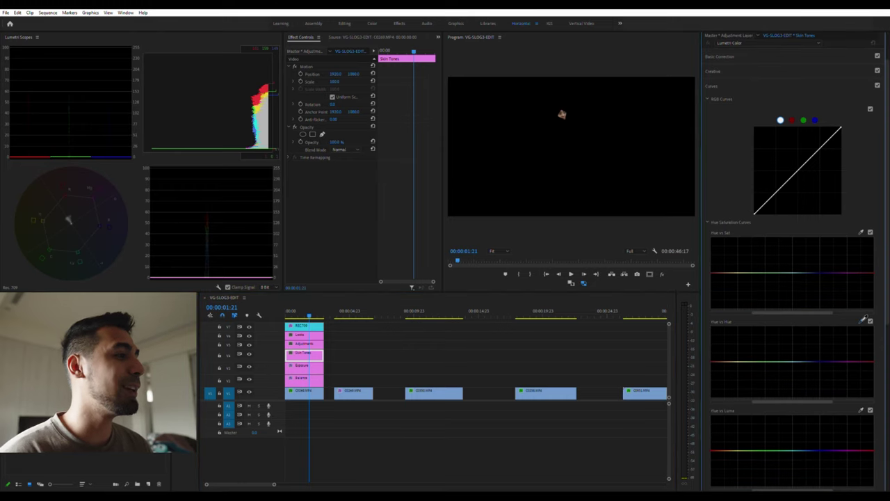
click(863, 318)
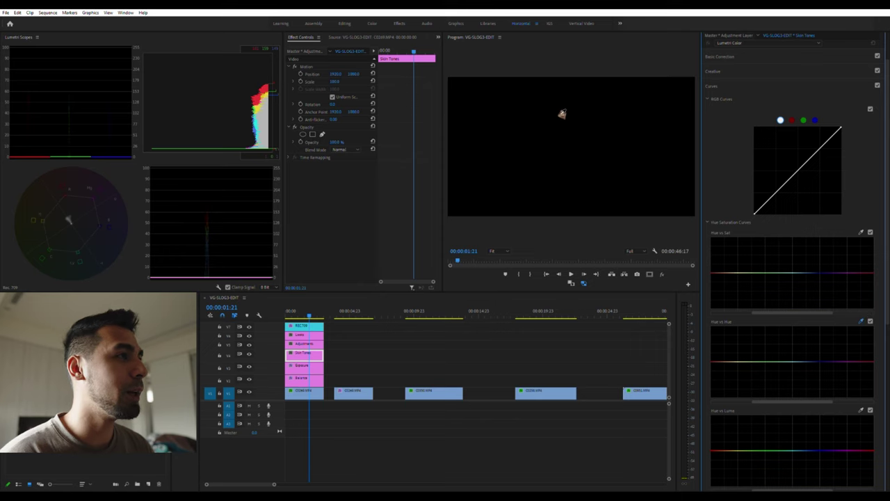
click(562, 113)
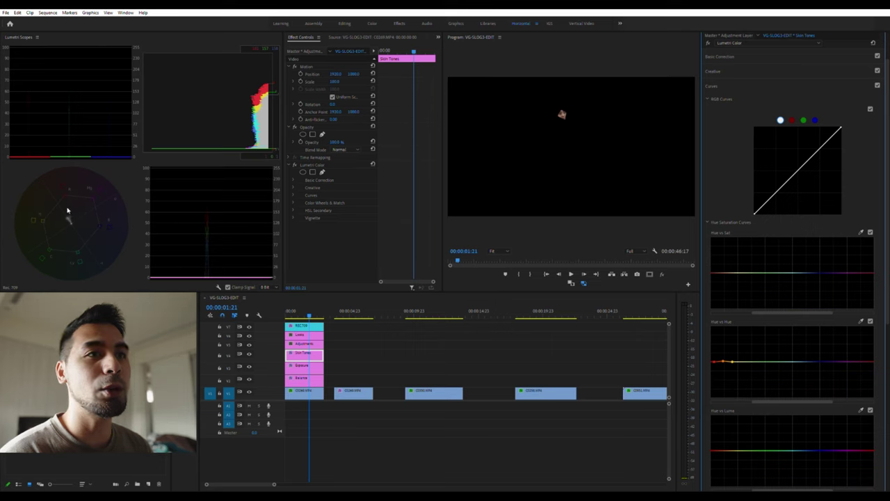
click(871, 321)
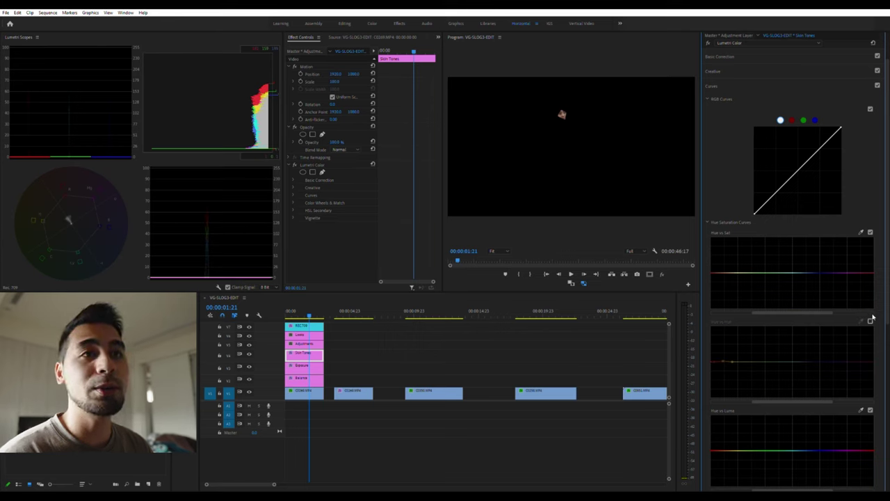
click(871, 320)
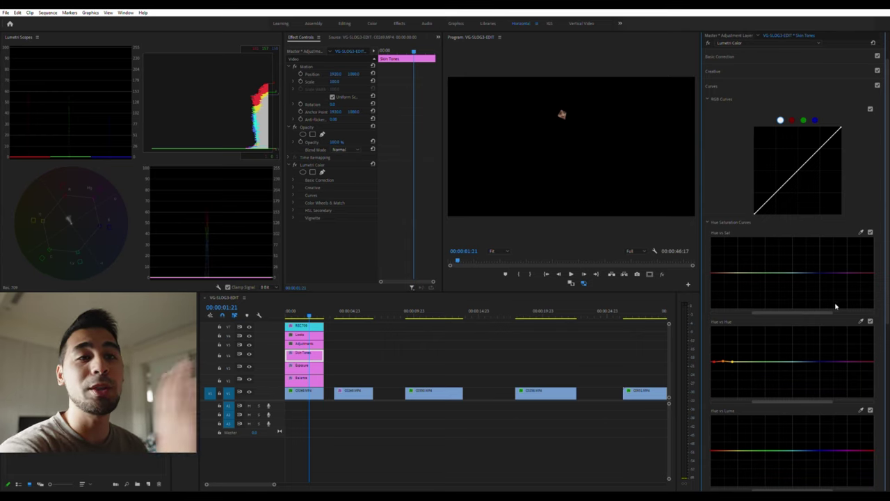
Disable the first footage clip's opacity mask to show the full frame and reselect the Skin Tones layer
click(306, 391)
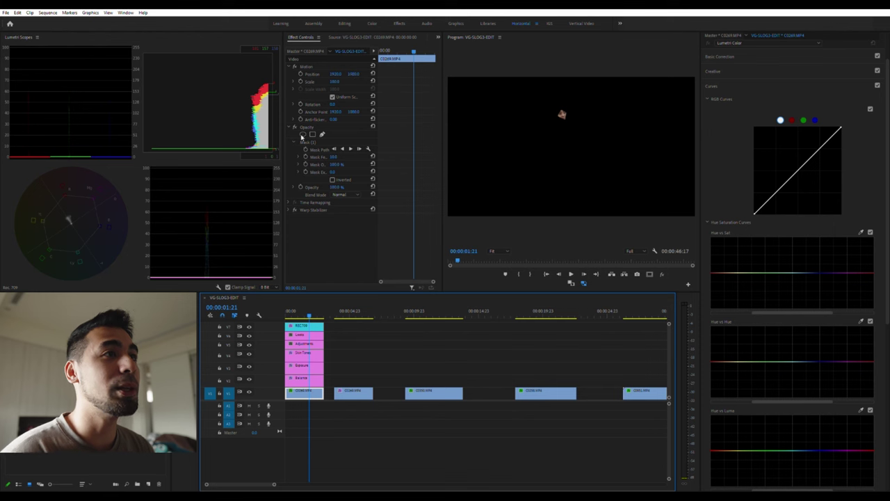
click(294, 127)
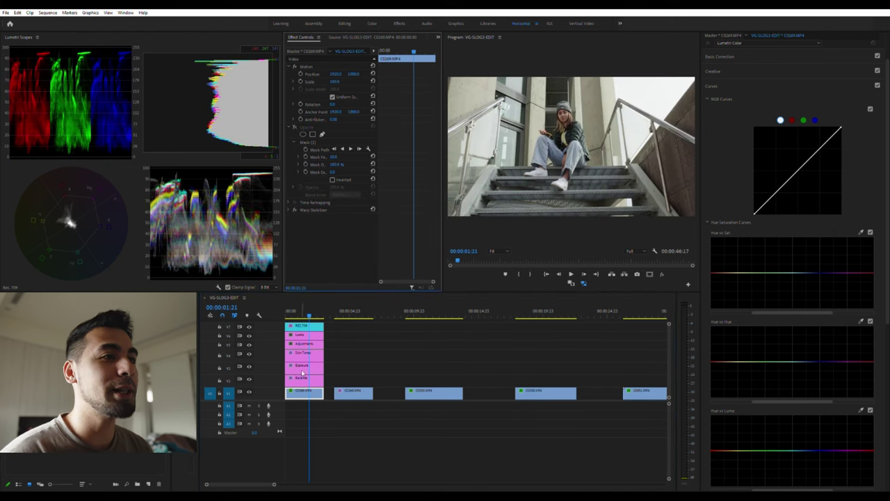
click(303, 353)
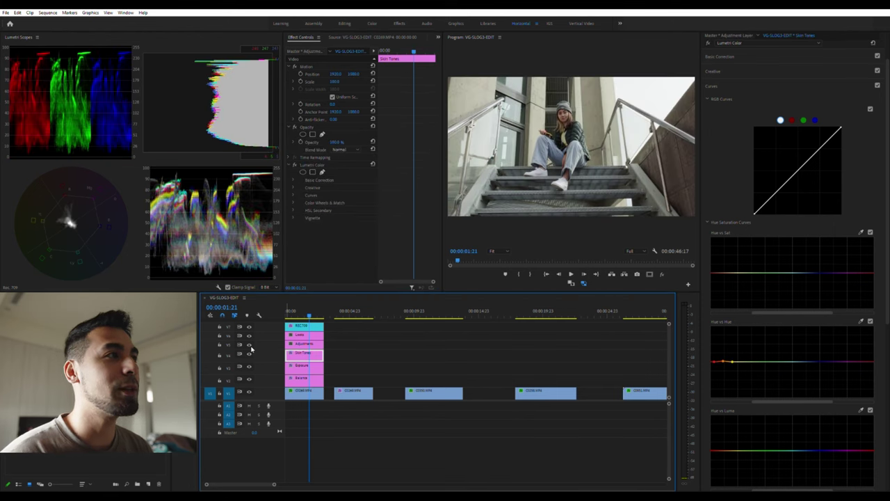
Magnify the subject in the program view and compare the picture with and without the Skin Tones layer
click(503, 252)
click(508, 280)
drag(694, 135, 695, 93)
click(250, 348)
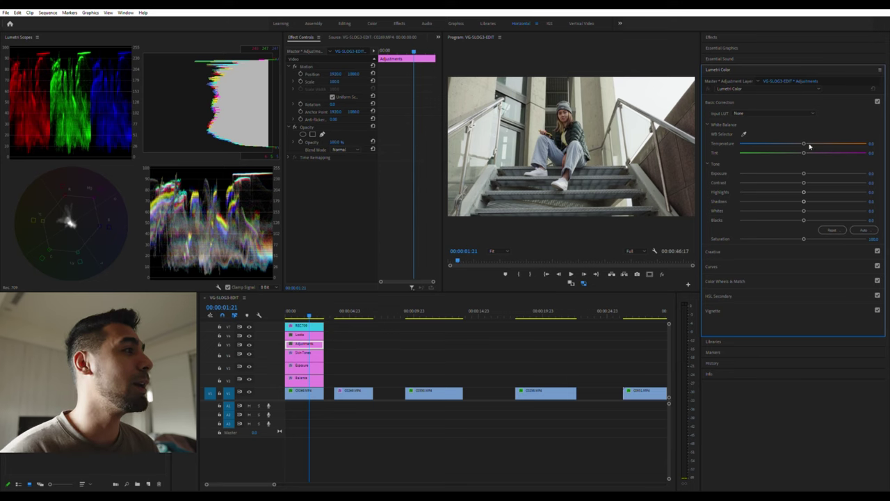
On the Adjustments layer, cool the Temperature and shift the Tint toward green, each to about -3
drag(804, 142, 802, 149)
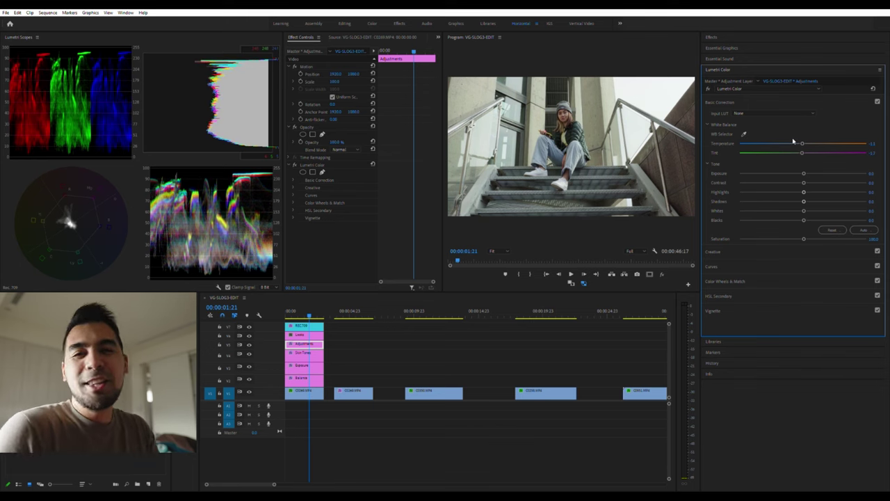
Apply the VGStudios-SLOG3-LUT-Cine-Green creative look to the Looks layer and reduce its Intensity to about 54
click(304, 335)
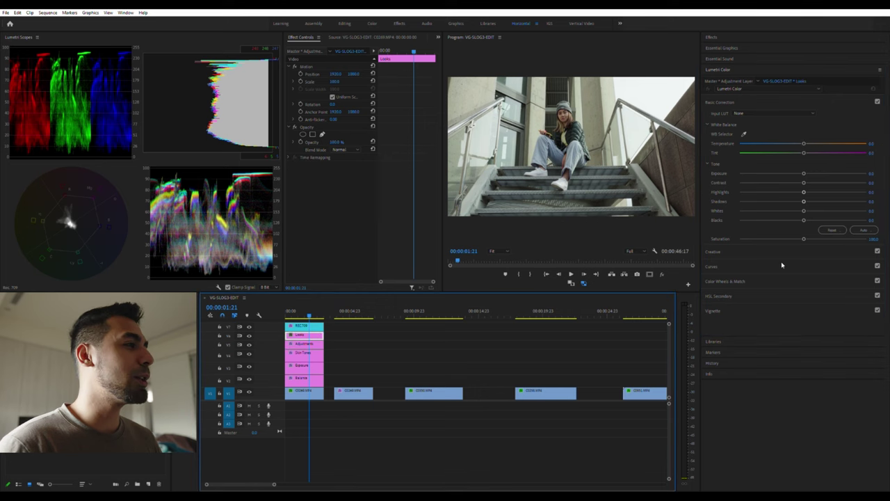
click(726, 267)
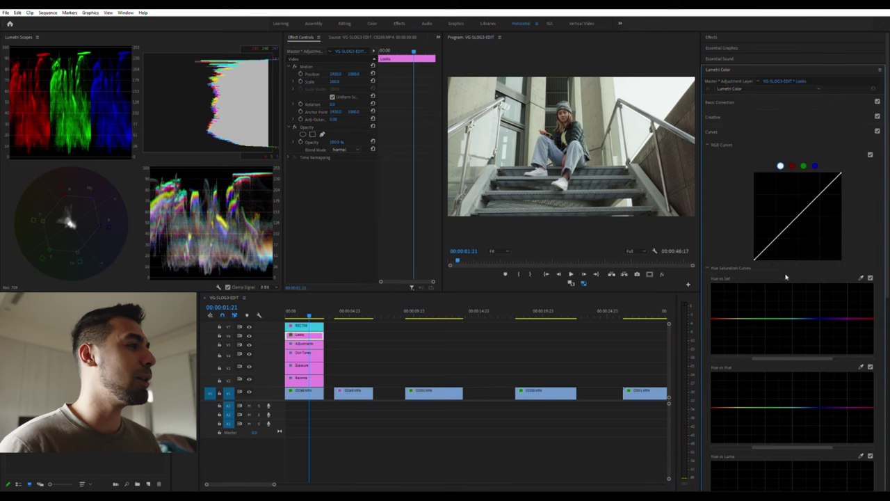
click(720, 119)
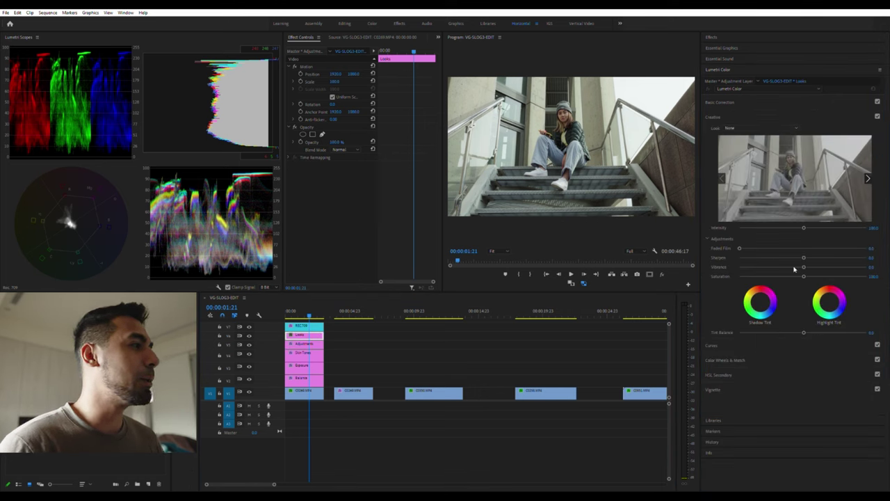
click(799, 206)
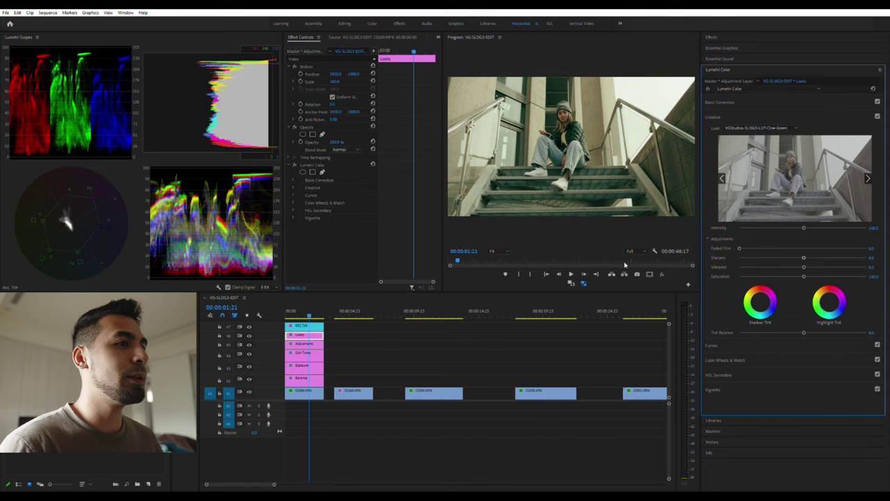
drag(788, 226, 775, 227)
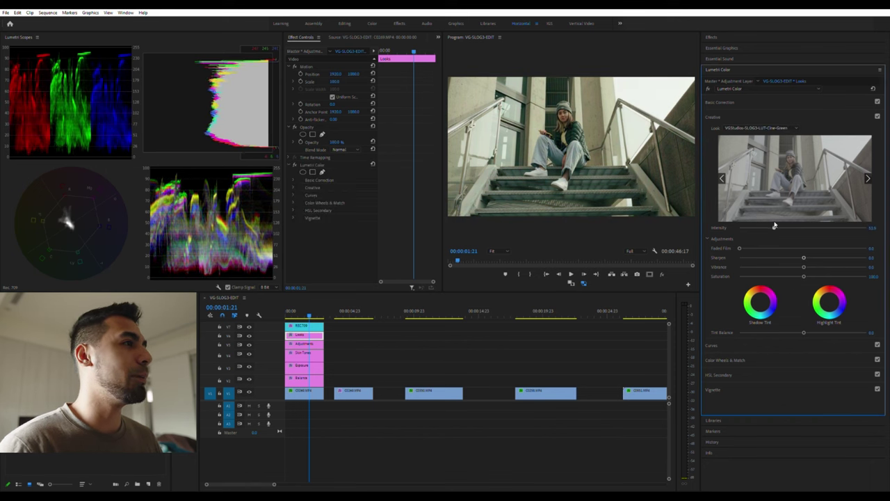
click(311, 334)
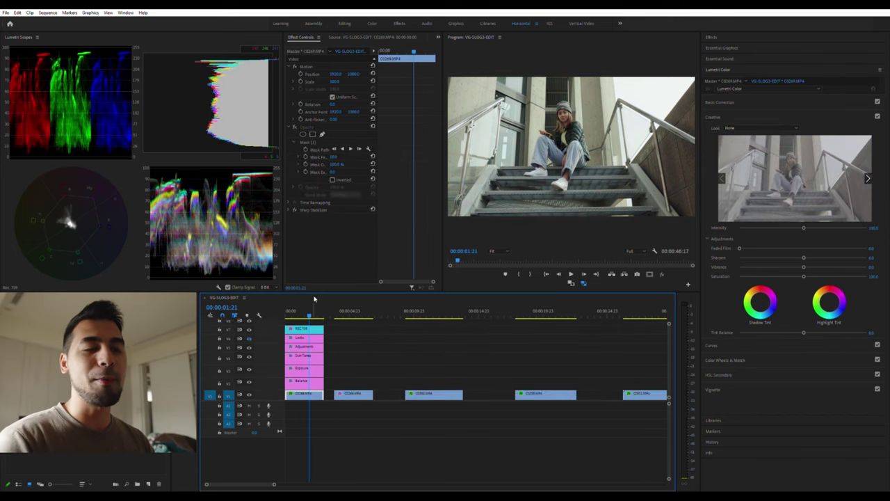
Place a new adjustment layer on V2 above the second clip and trim it to the clip's length
drag(98, 389, 342, 384)
click(372, 379)
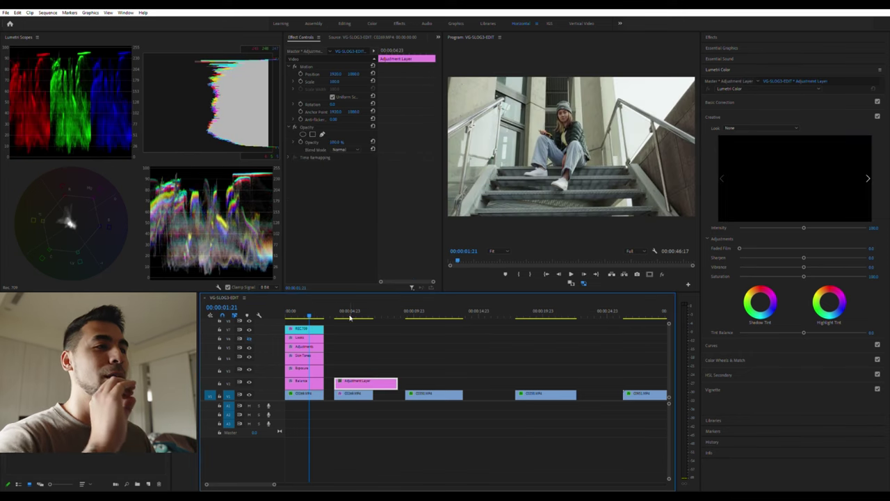
click(349, 311)
drag(397, 379, 365, 380)
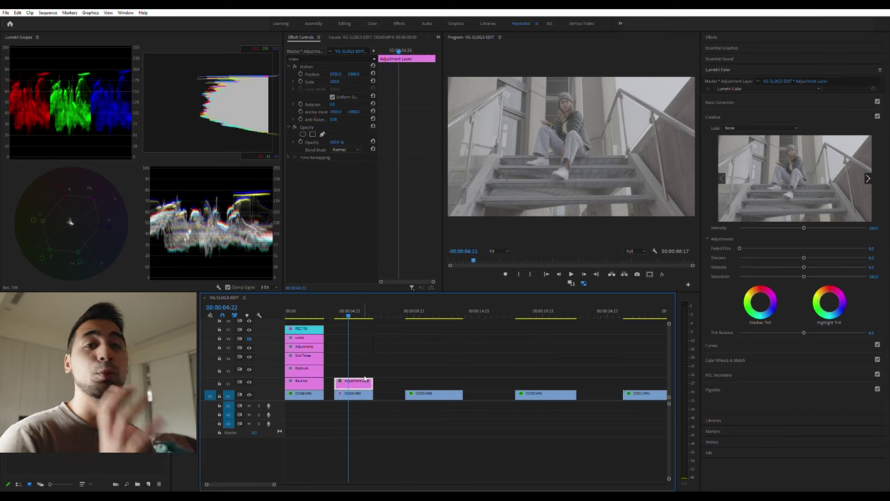
Apply the VGStudios-SLOG3-Conversion-LUT creative look to the adjustment layer above the second clip
click(353, 312)
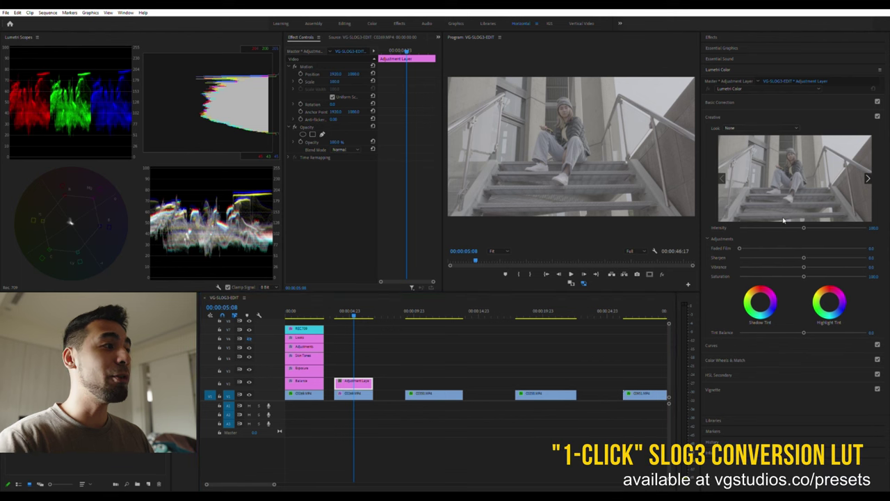
click(776, 284)
click(360, 311)
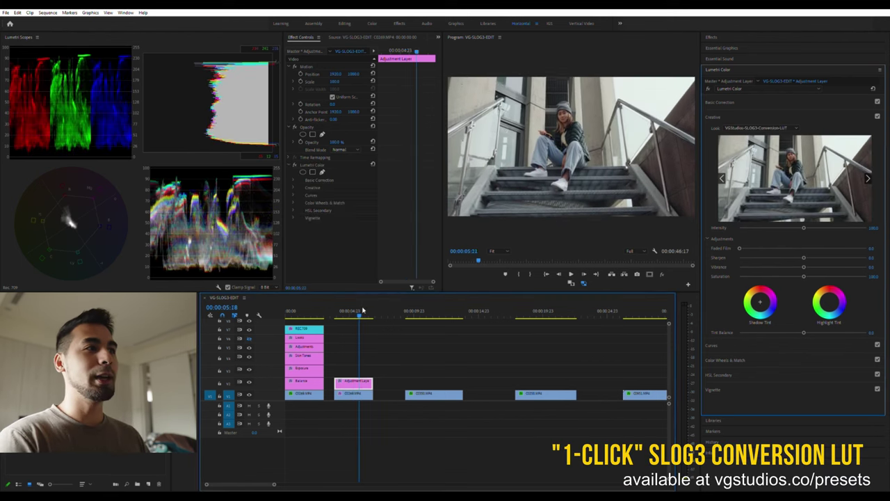
Toggle the visibility of track V2 to compare the second clip with and without the conversion LUT
click(249, 379)
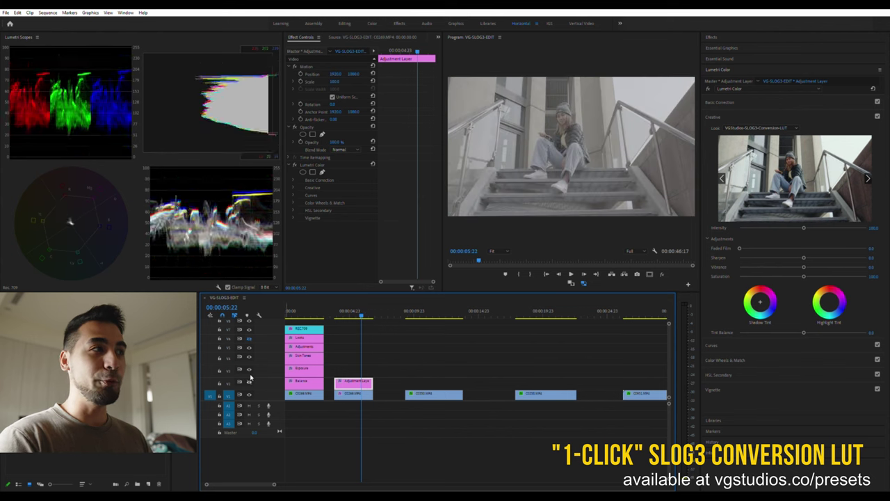
click(250, 379)
click(249, 379)
click(249, 379)
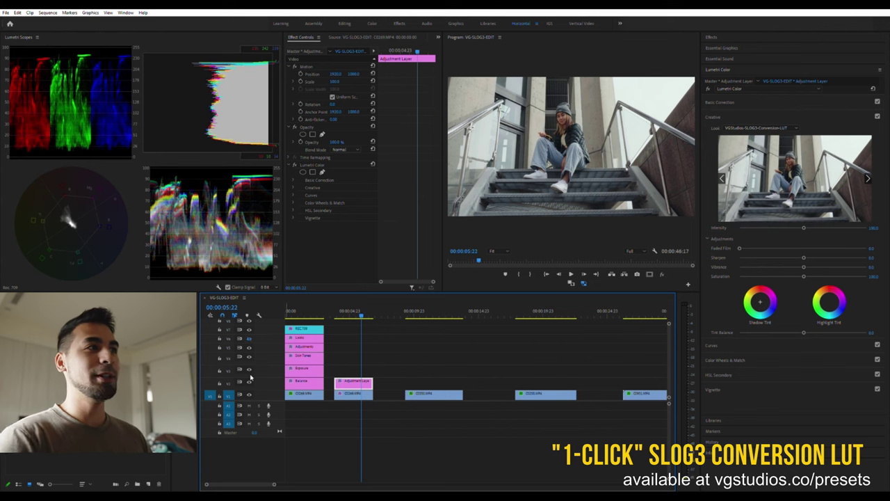
click(360, 311)
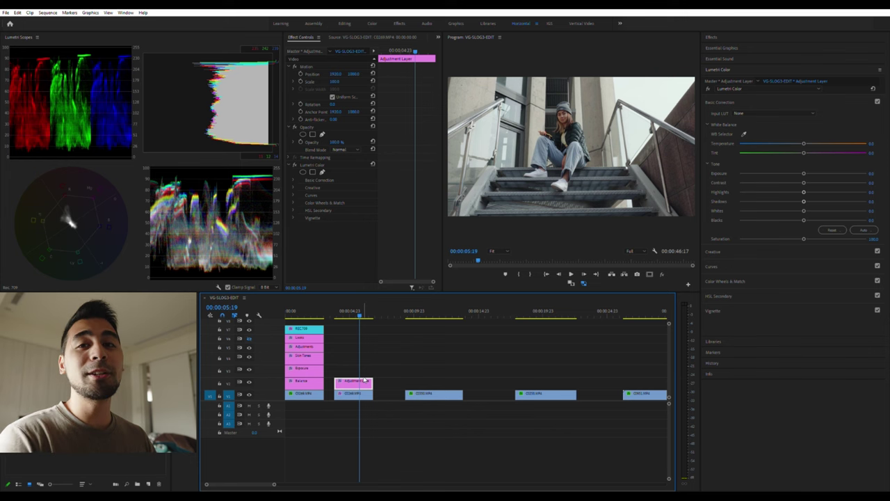
Go to 00:00:11:07 and copy the conversion LUT adjustment layer onto V2 at the start of the third clip
drag(420, 309, 430, 309)
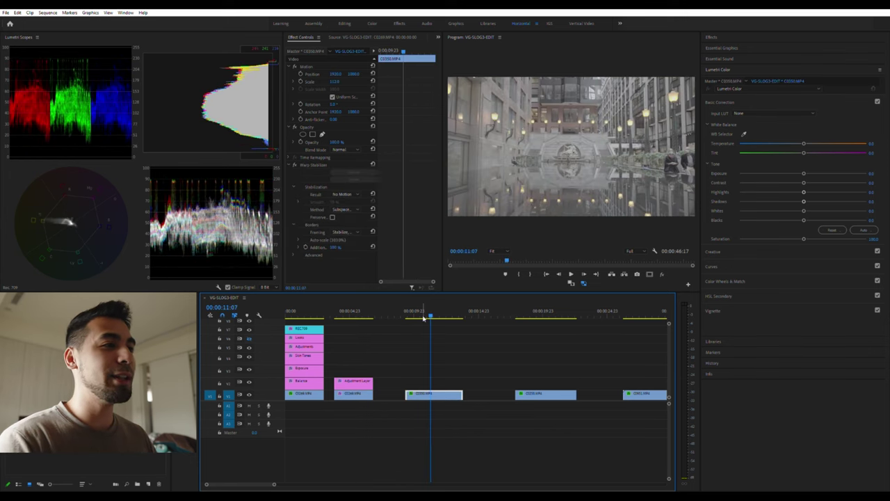
drag(361, 381, 432, 381)
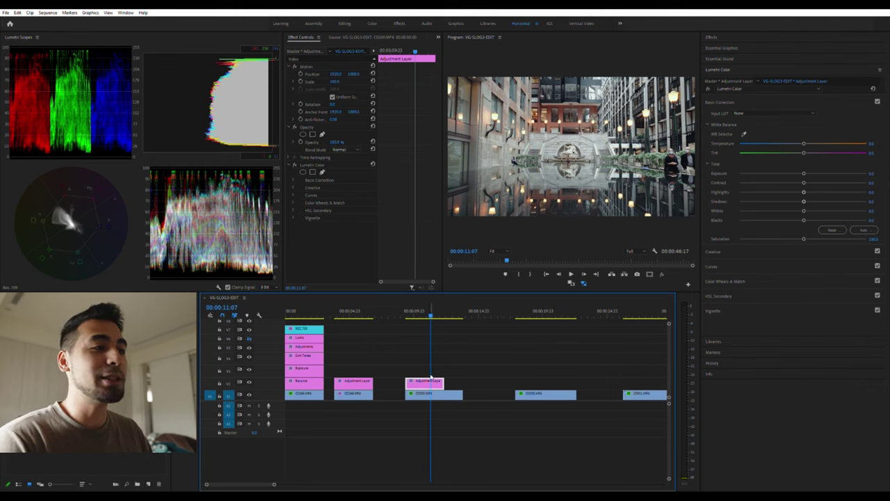
Move the third clip's conversion LUT layer up to V3 and copy the first clip's Exposure layer onto V2 beneath it
drag(429, 376, 429, 367)
click(304, 381)
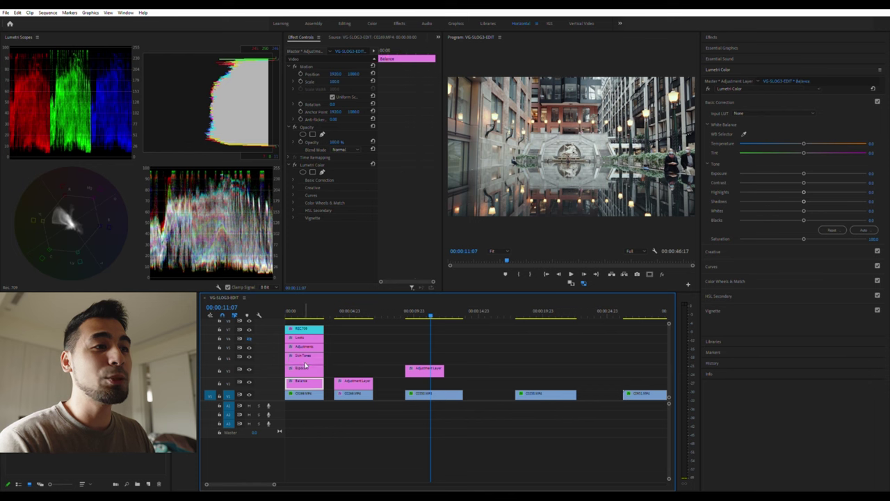
drag(304, 366, 424, 379)
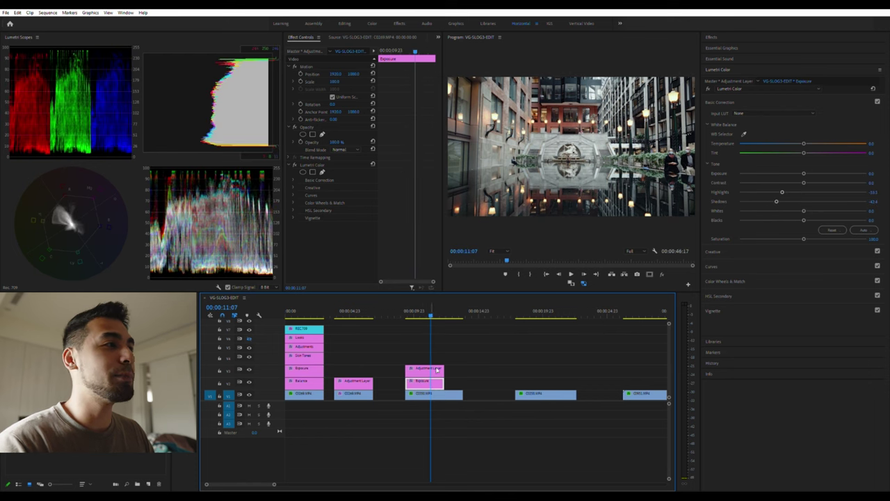
Reset the third clip's Exposure layer, lower highlights to about -24 and shadows to about -28, and raise saturation to about 125
click(872, 88)
click(430, 381)
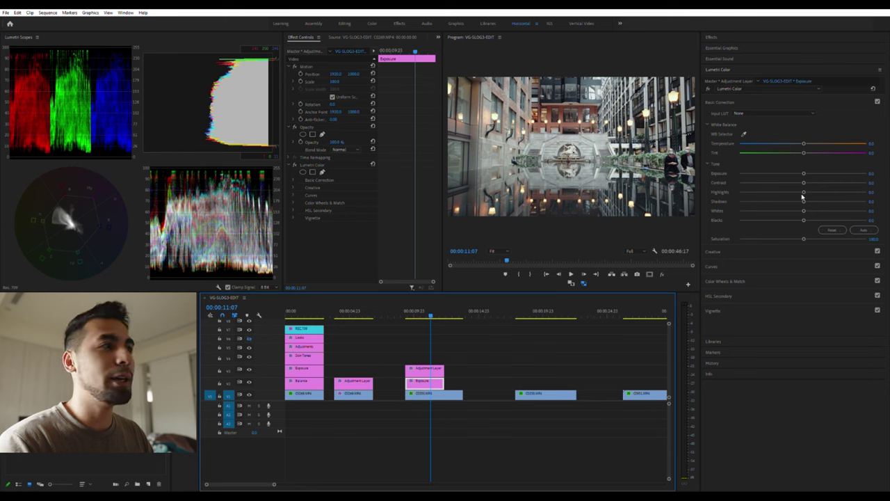
mouse_move(800, 187)
mouse_down()
mouse_move(781, 191)
mouse_move(797, 200)
mouse_move(785, 198)
mouse_move(795, 188)
mouse_move(787, 187)
mouse_up()
drag(804, 239, 819, 237)
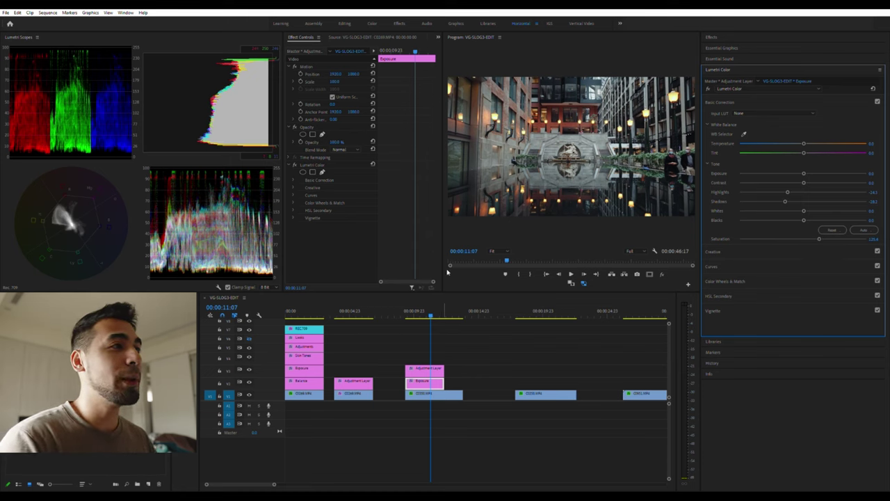
Copy the conversion LUT layer onto V3 at the start of the fourth clip and go to 00:00:19:06
click(436, 368)
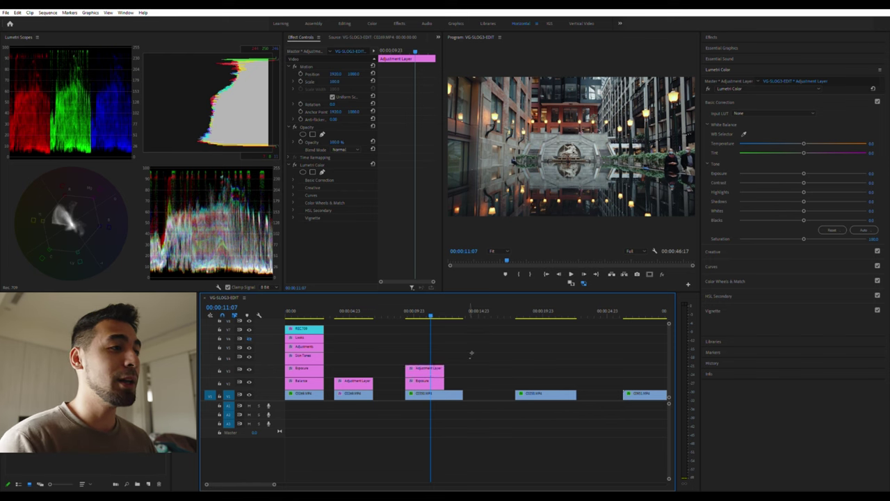
click(433, 369)
alt+drag(428, 369, 537, 369)
click(529, 307)
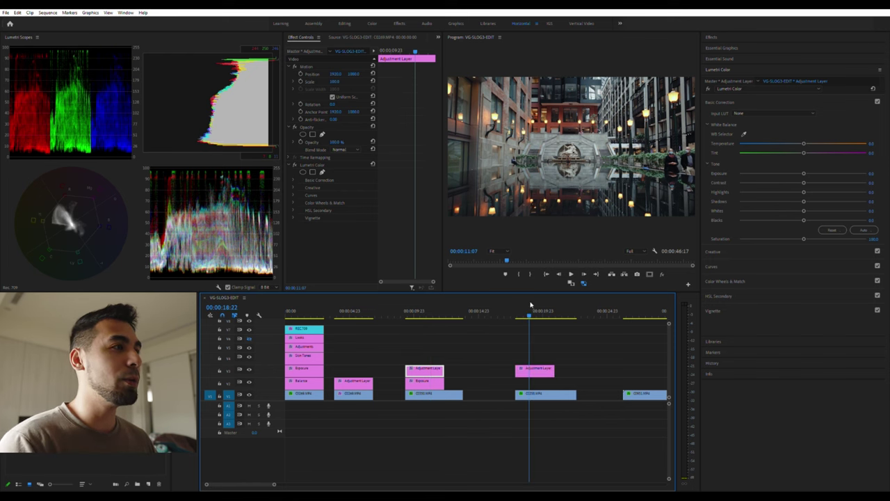
drag(536, 307, 534, 307)
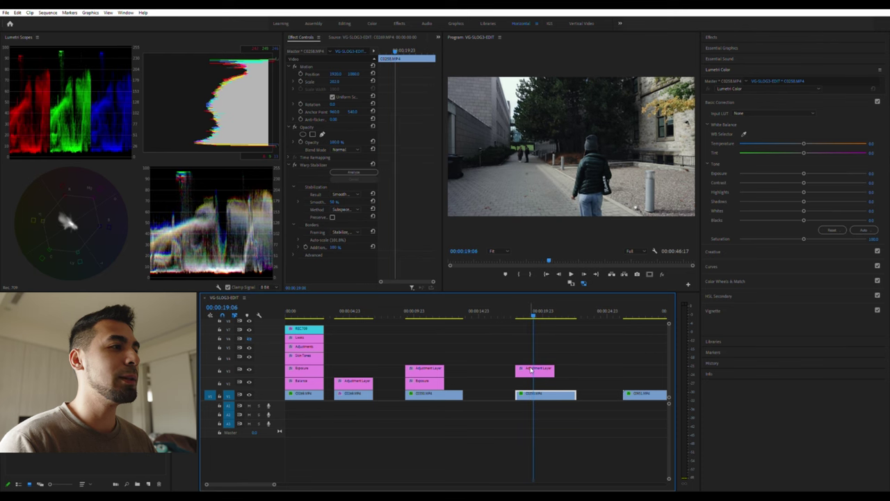
Toggle the visibility of track V3 to compare the fourth clip with and without the conversion LUT
click(529, 368)
click(249, 369)
click(249, 368)
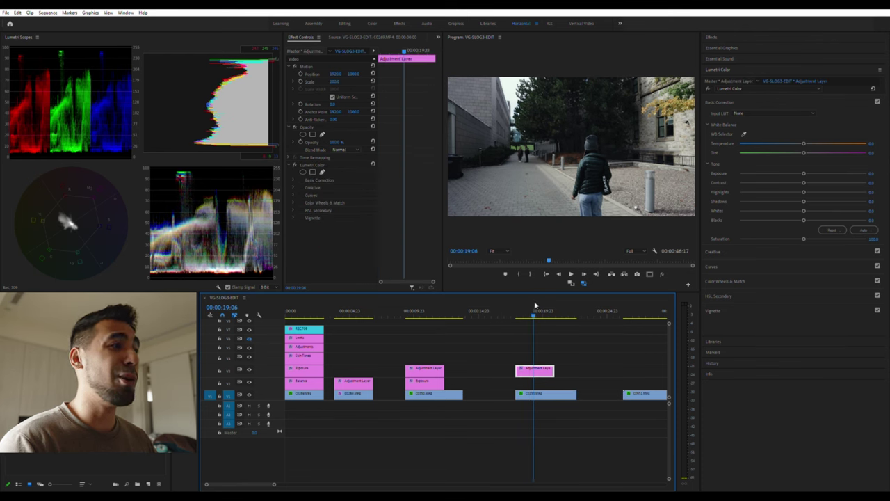
Copy the Exposure layer onto V2 above the fourth clip, reset its color settings, then lower highlights slightly and raise shadows
drag(424, 381, 534, 382)
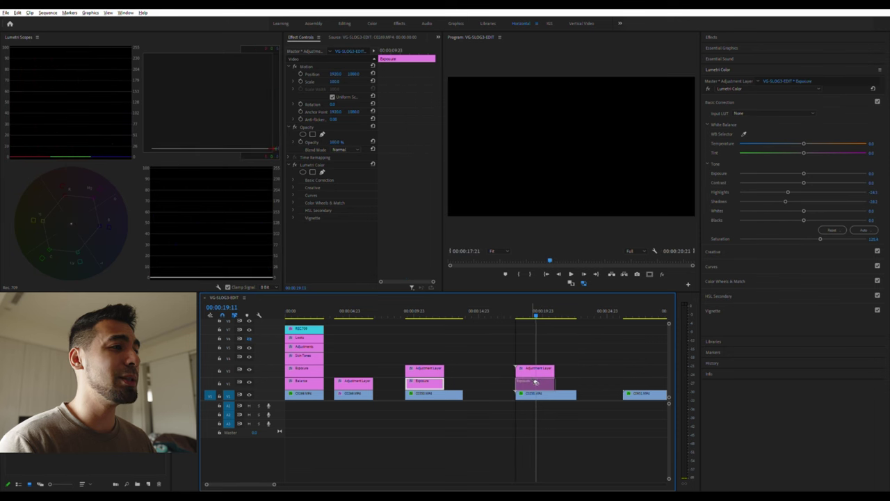
click(872, 87)
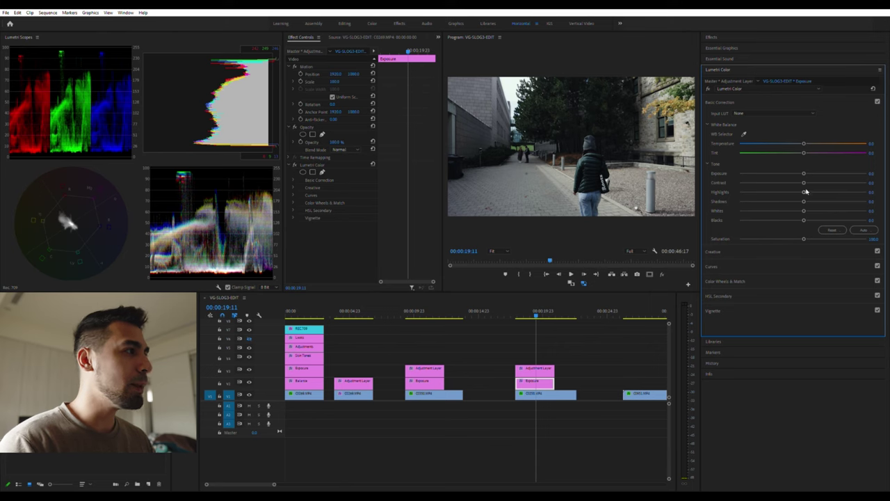
drag(803, 191, 820, 199)
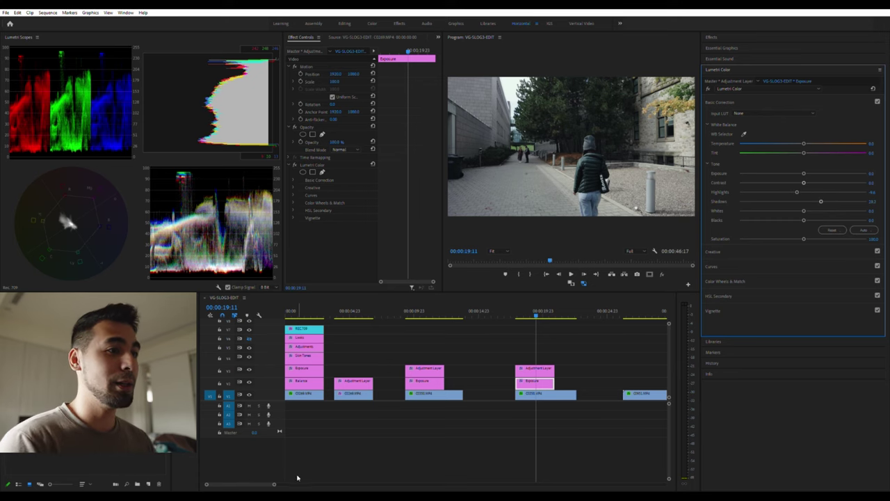
Go to 00:00:27:21 and copy the conversion LUT layer onto V3 at the start of the fifth clip
drag(276, 483, 312, 483)
click(462, 311)
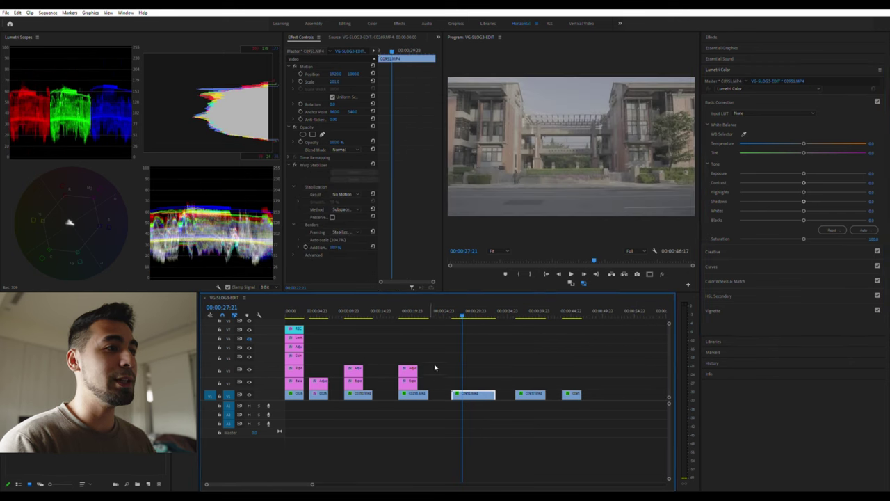
click(446, 346)
click(408, 369)
drag(424, 367, 476, 367)
Set the fifth clip's LUT layer look to None for comparison and undo the change
click(722, 251)
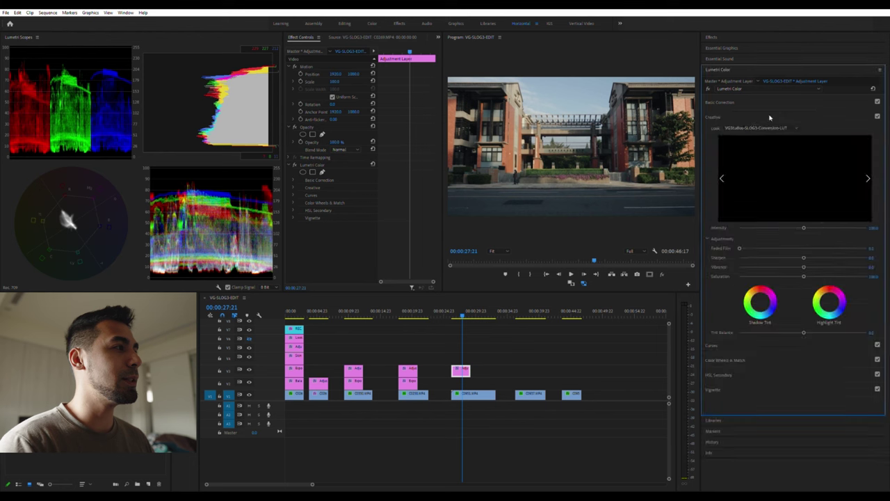
click(761, 128)
click(758, 137)
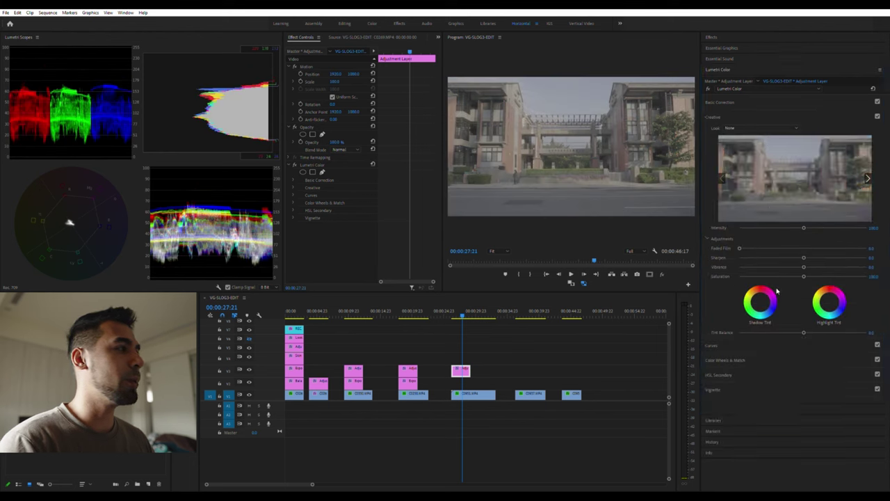
key(ctrl+z)
click(535, 362)
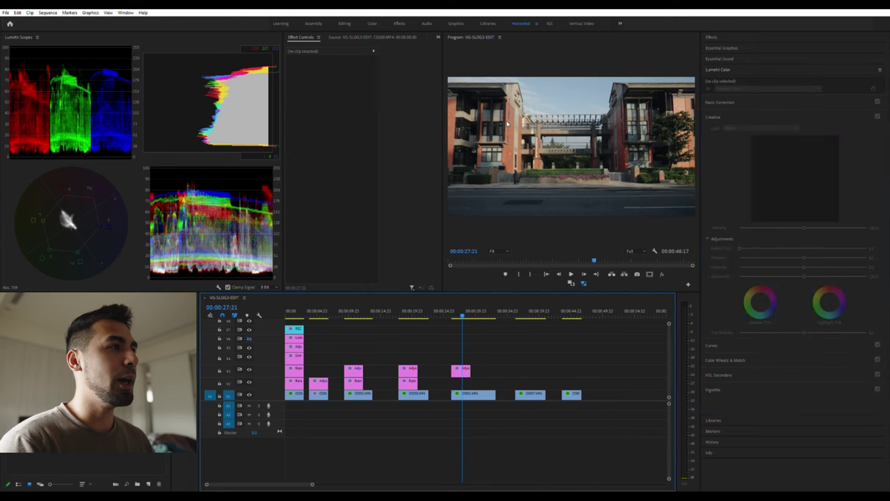
Copy the Exposure layer onto V2 above the fifth clip, then set highlights and shadows to about -11 and saturation to about 110
drag(411, 380, 464, 380)
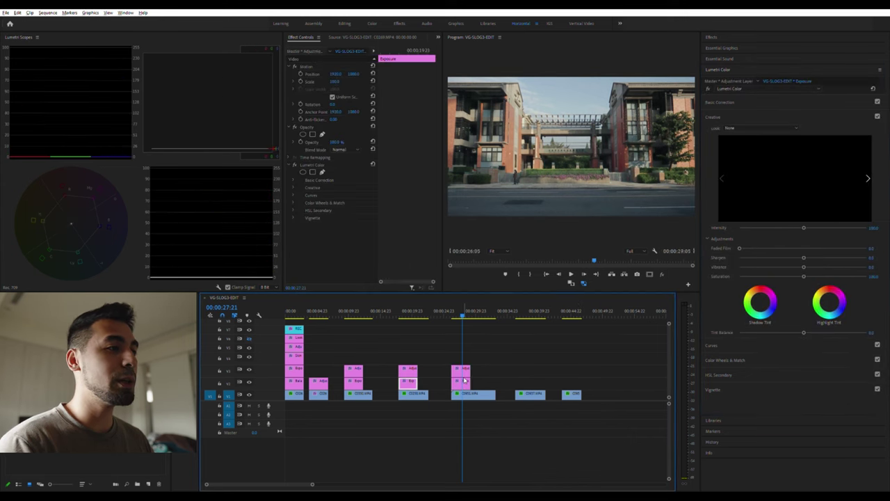
click(774, 101)
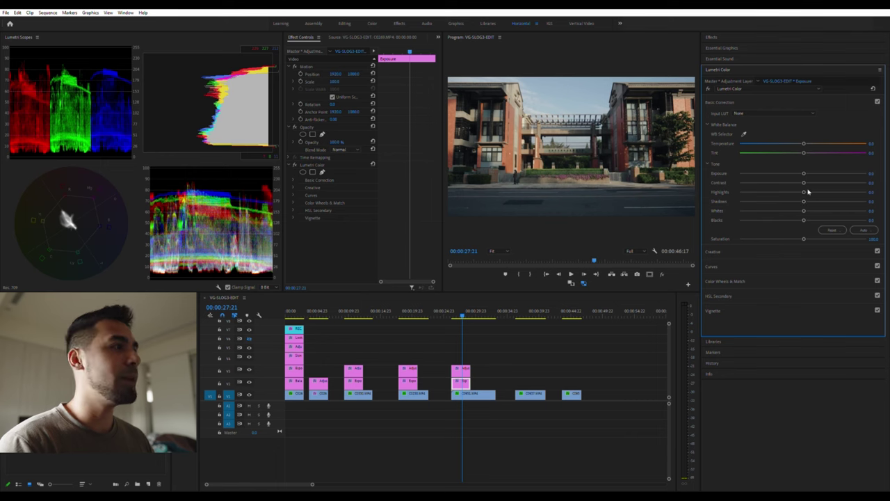
drag(803, 191, 796, 198)
drag(804, 239, 810, 238)
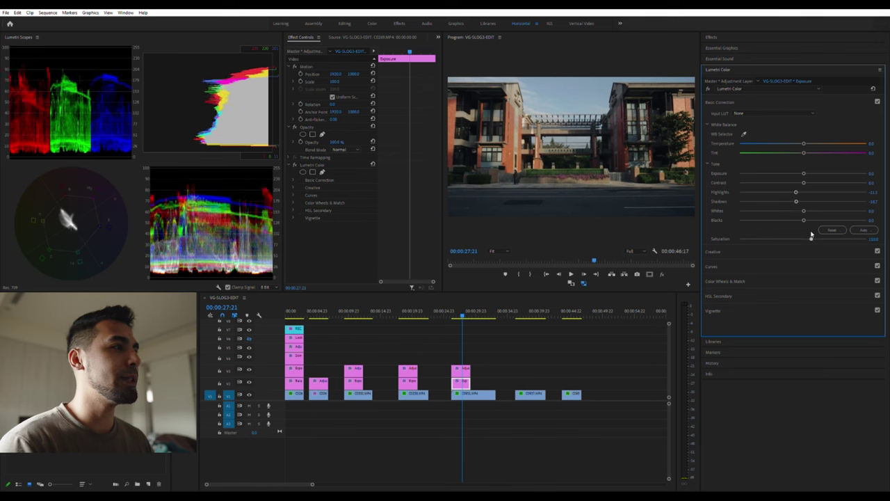
Play the fifth clip and extend its two adjustment layers to the end of the clip
click(517, 360)
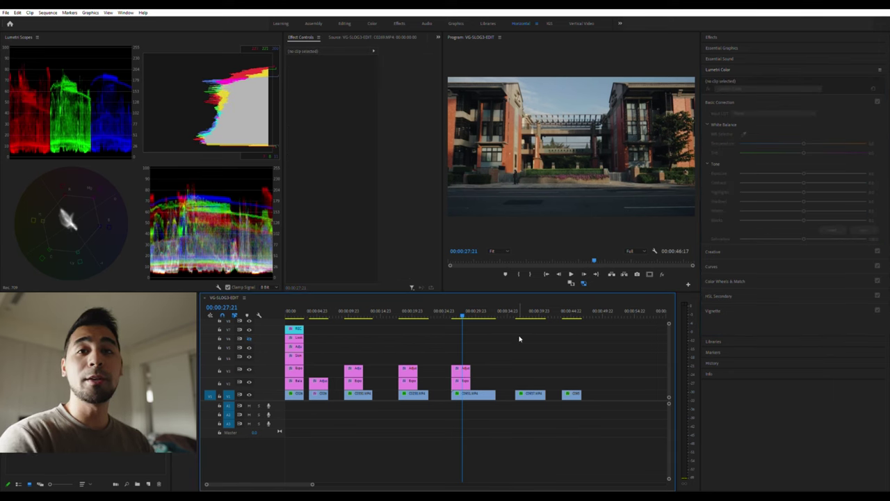
key(space)
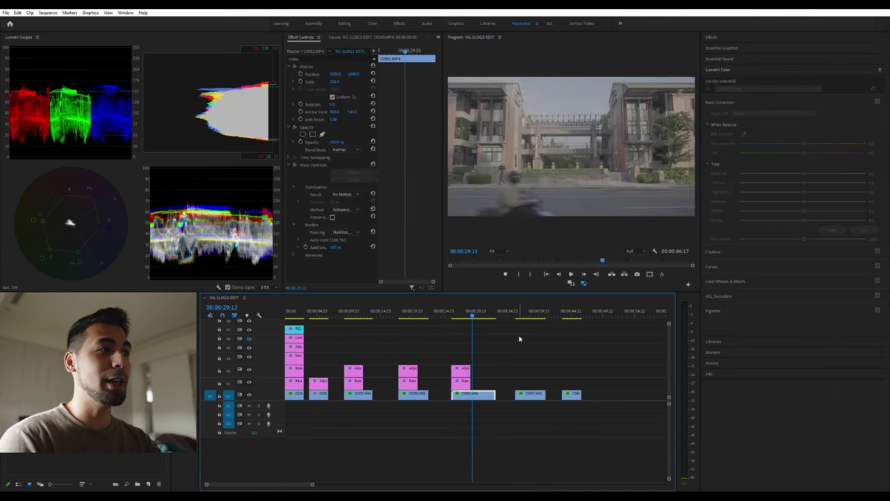
drag(468, 353, 458, 387)
drag(470, 380, 503, 380)
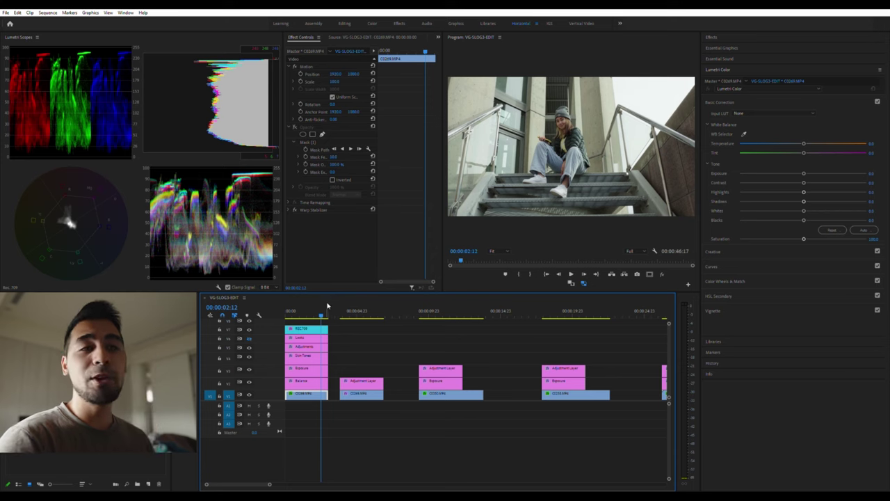
Compare the manually graded first clip with the LUT-converted second clip
click(371, 311)
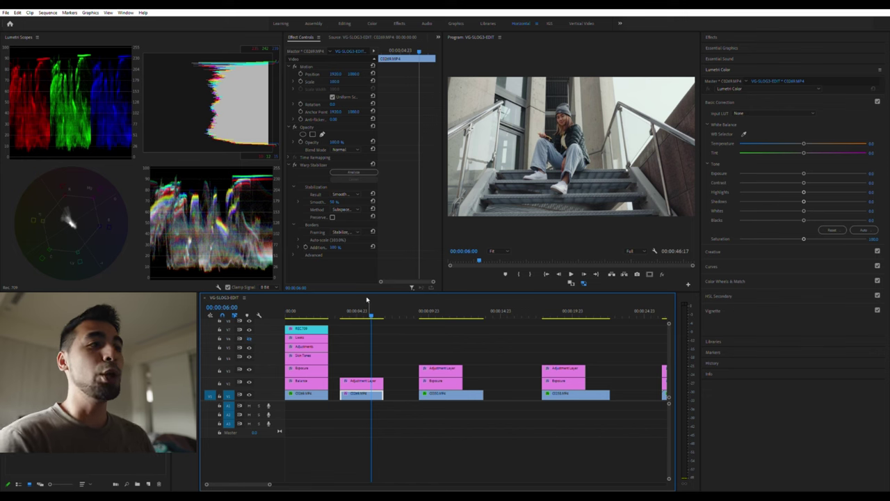
click(321, 305)
click(376, 303)
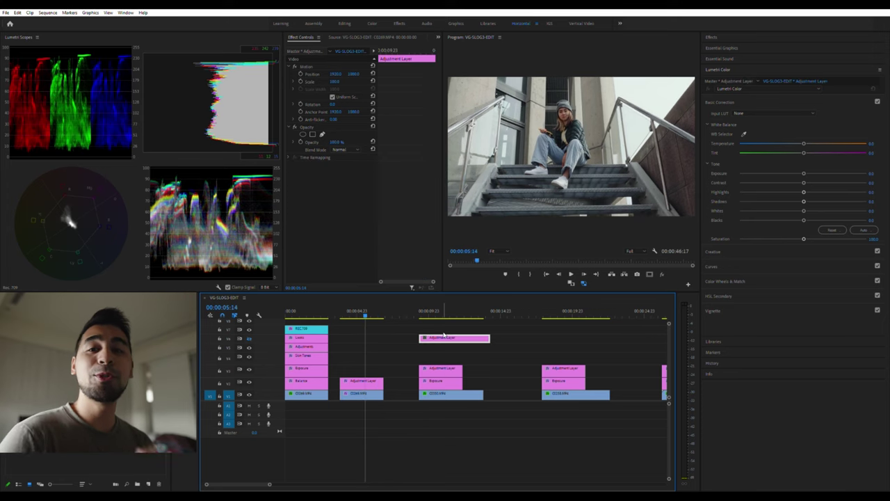
Place the new adjustment layer on V3 above the second clip, trimmed to its length, and apply the VGStudios-SLOG3-LUT-Cine-Green look
drag(443, 335, 382, 372)
click(784, 251)
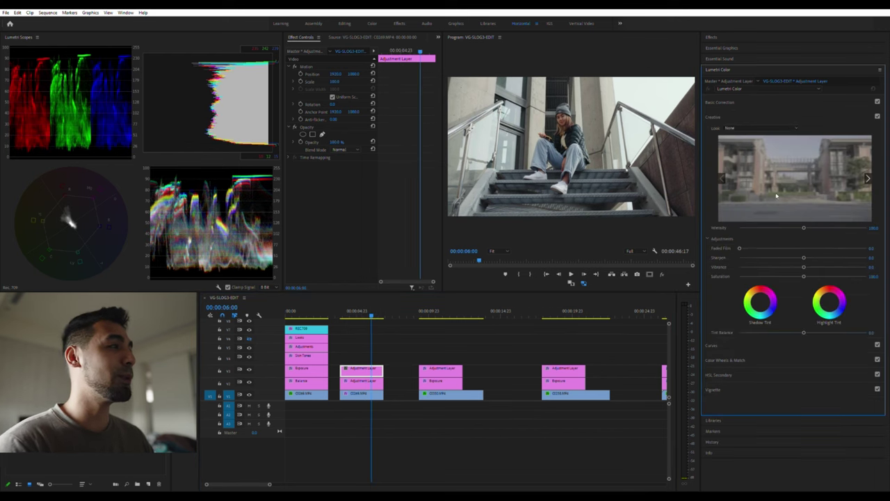
click(784, 292)
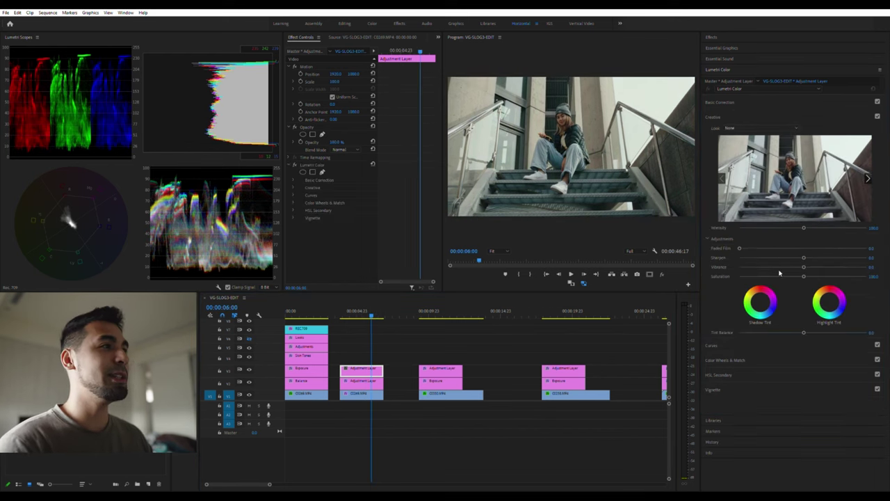
Reduce the Cine-Green look's intensity to about 53 and raise its creative saturation to about 108
click(778, 227)
drag(777, 225, 773, 225)
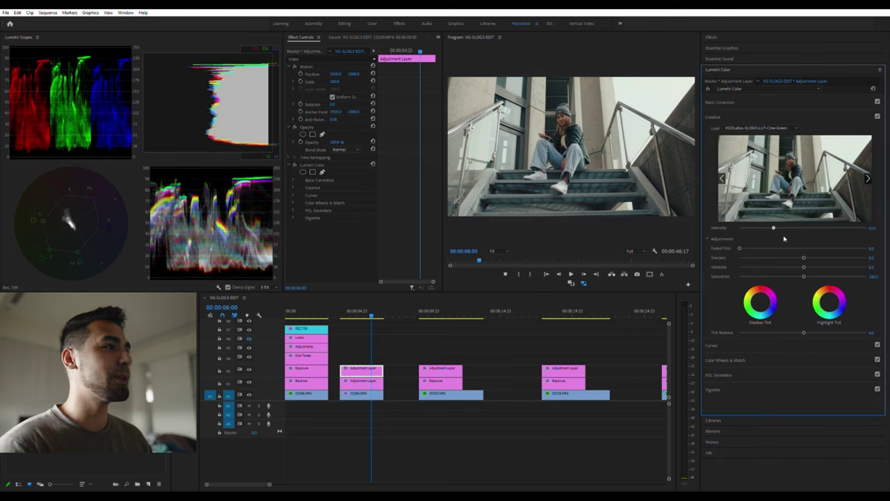
drag(805, 275, 809, 272)
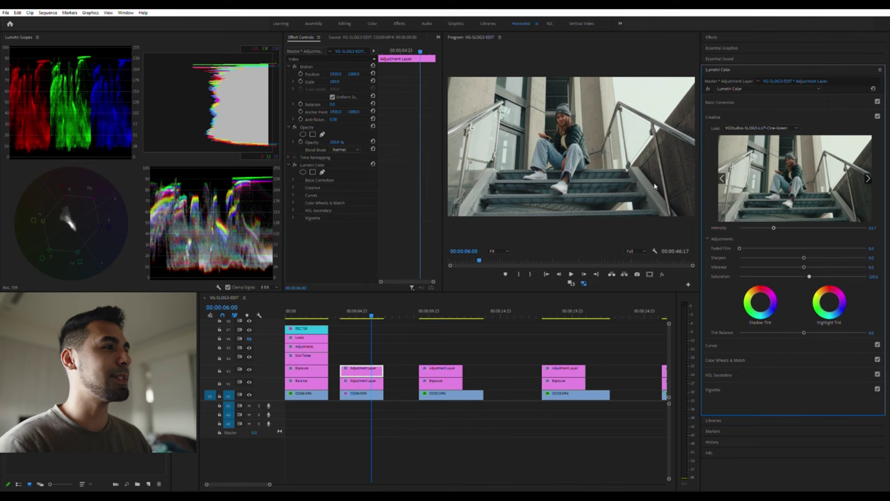
Try other creative looks on the second clip's V3 layer, including VGStudios-SLOG3-LUT-Golden-Hour and VGStudios-SLOG3-LUT-Mono-Black
click(773, 298)
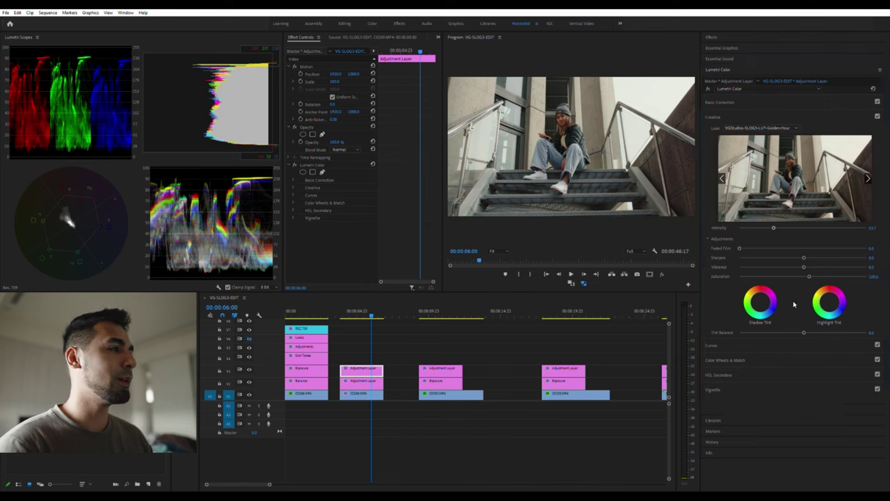
click(794, 304)
click(770, 127)
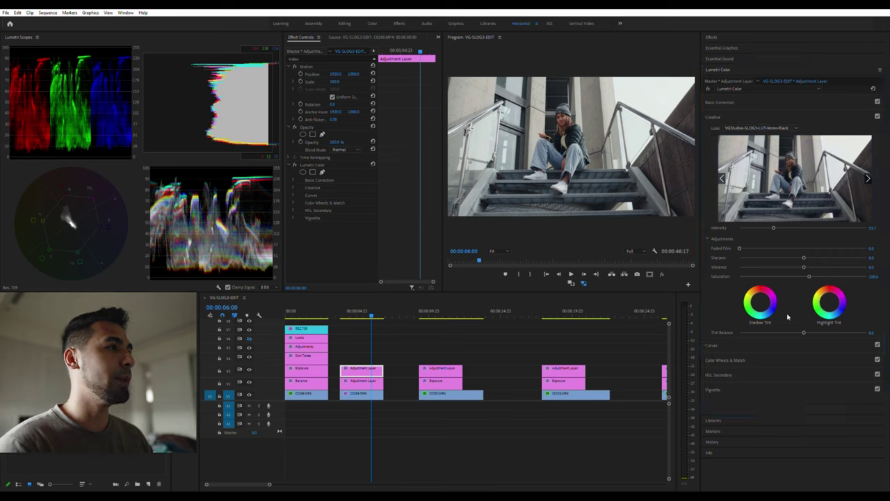
click(788, 316)
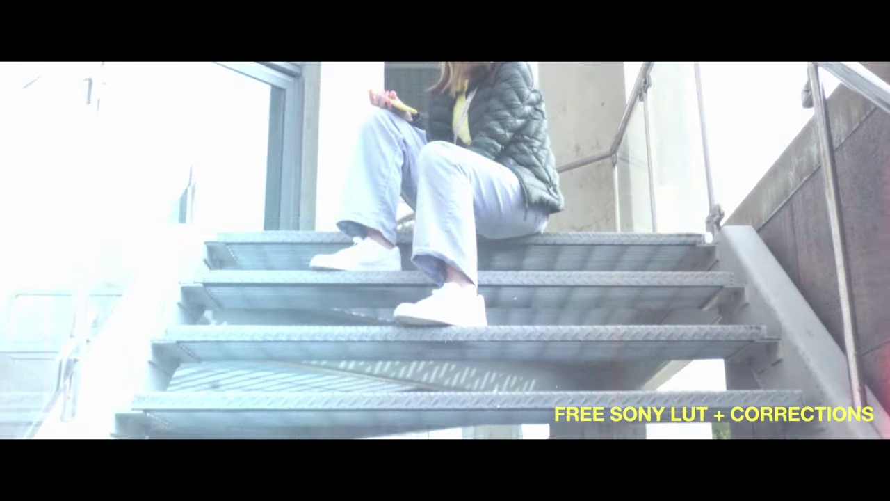